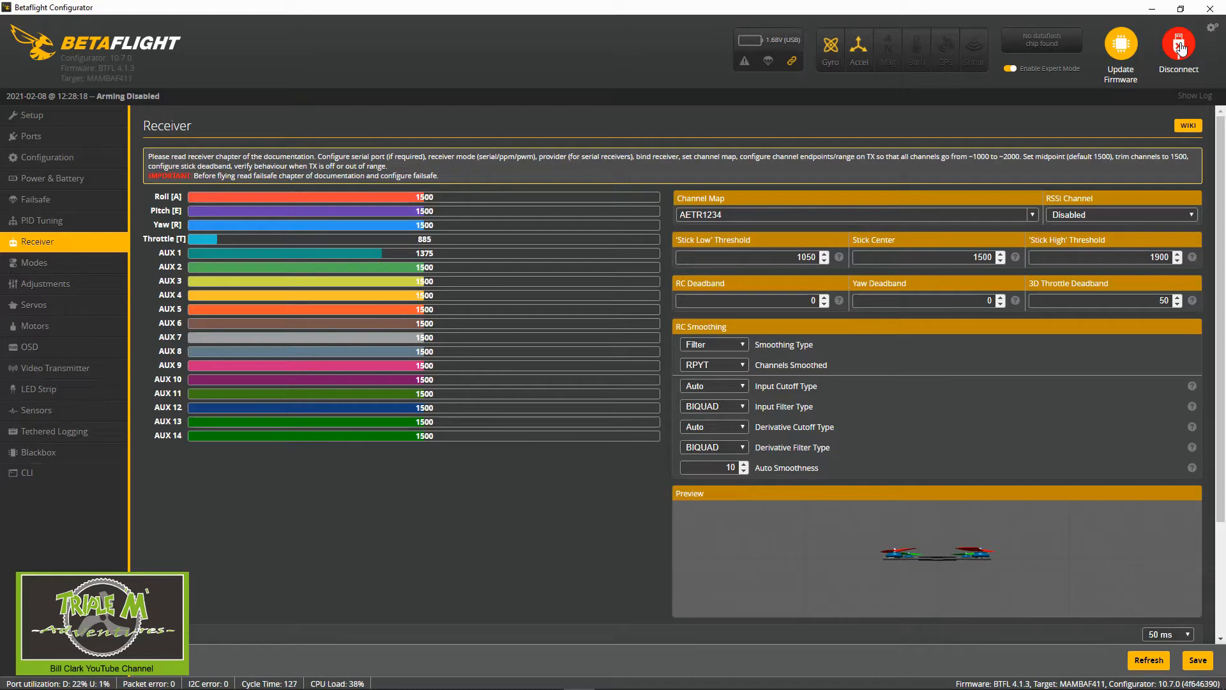
# Step: Review the setup overview and port assignments, and set the maximum arm angle to 180 degrees in the configuration
pyautogui.click(66, 111)
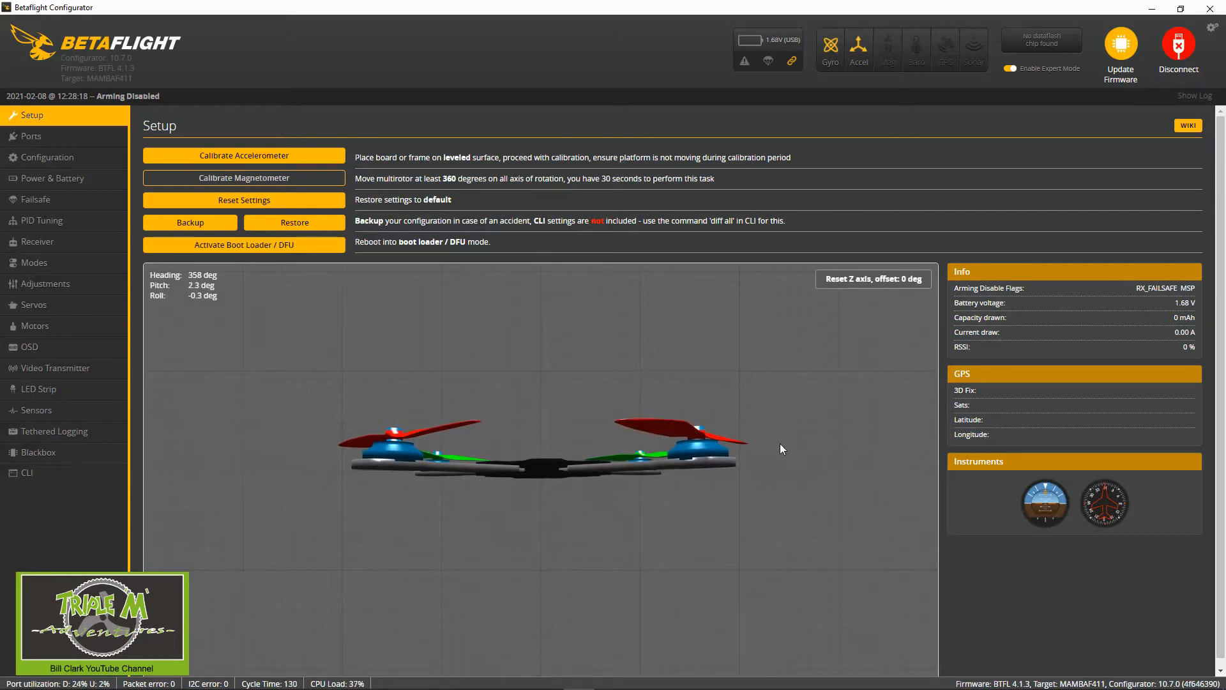
pyautogui.click(45, 136)
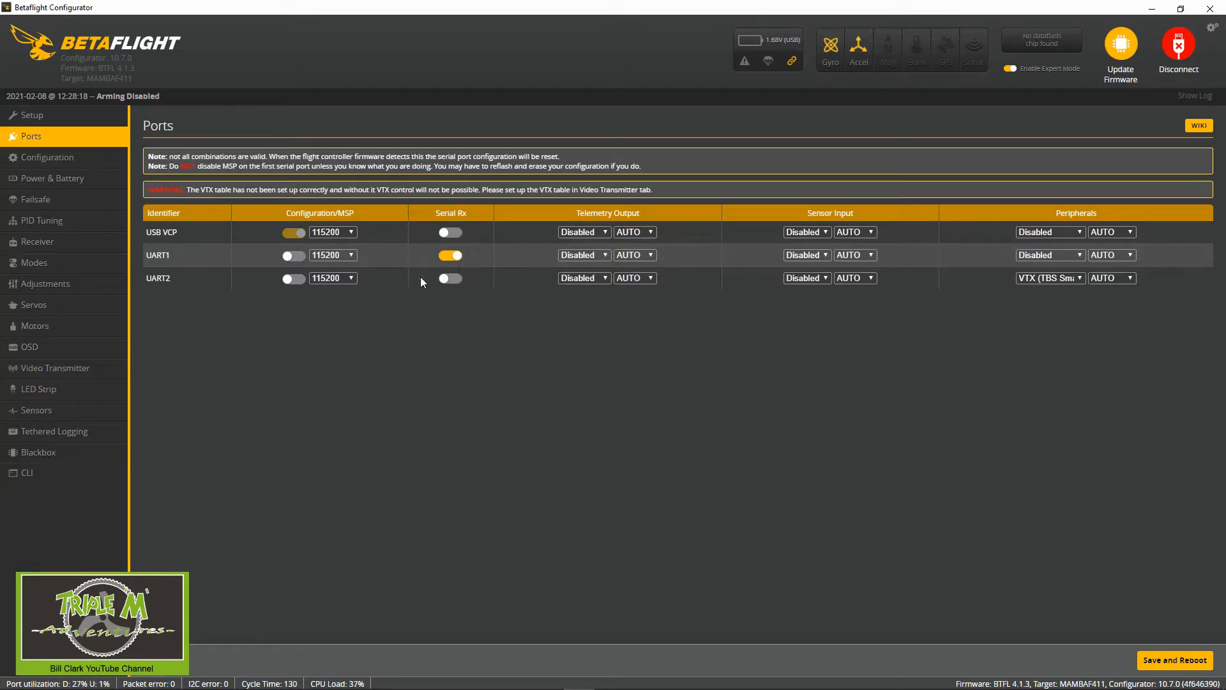
pyautogui.click(66, 158)
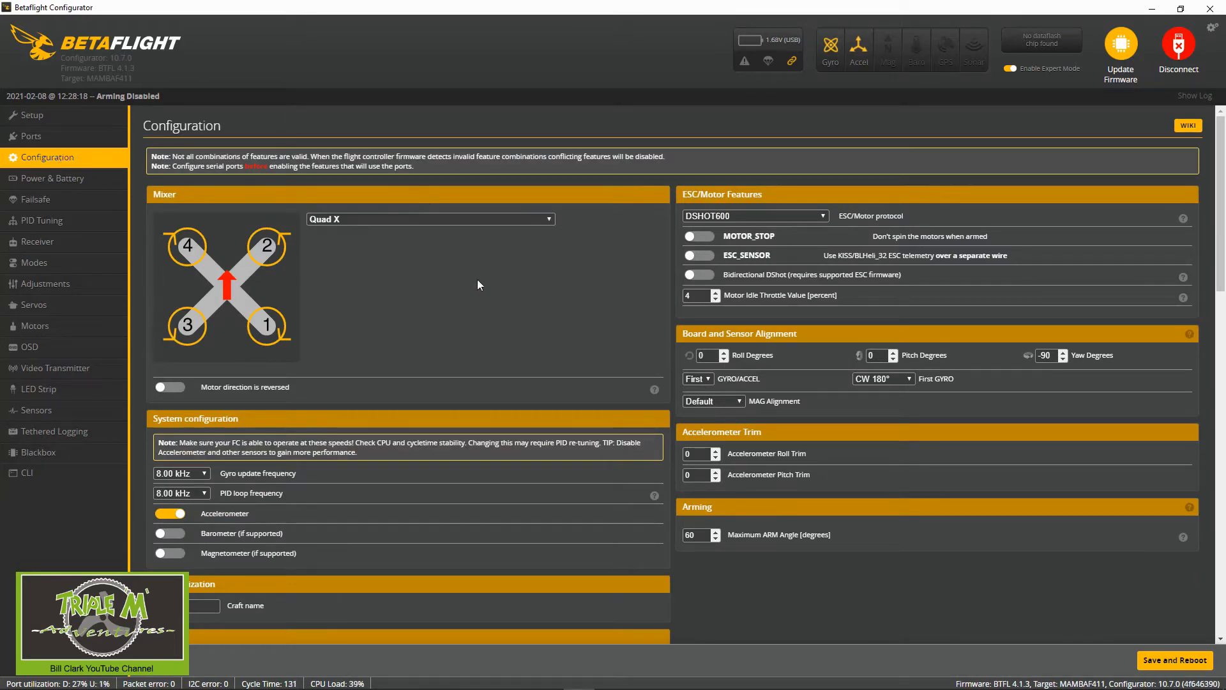
pyautogui.scroll(-3, 511, 279)
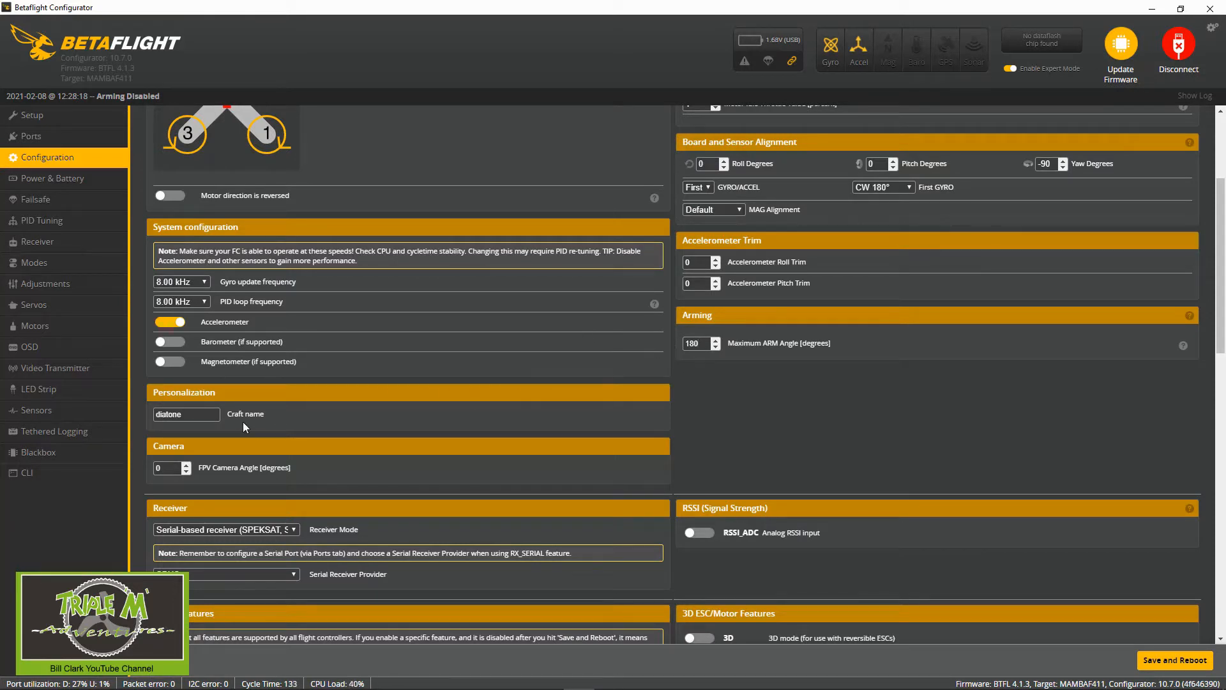
# Step: Replace the craft name with "TMA Tina Whoop" in the personalization settings
pyautogui.click(190, 413)
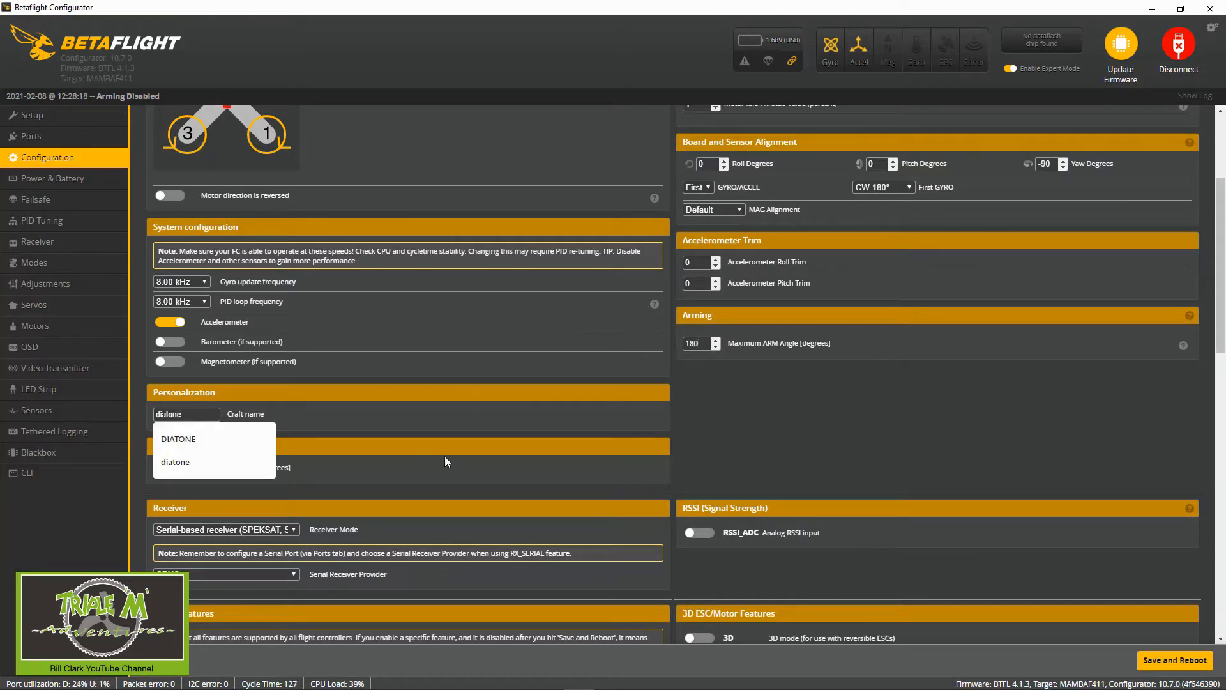
pyautogui.press('BackSpace')
pyautogui.press('BackSpace')
pyautogui.press('BackSpace')
pyautogui.press('BackSpace')
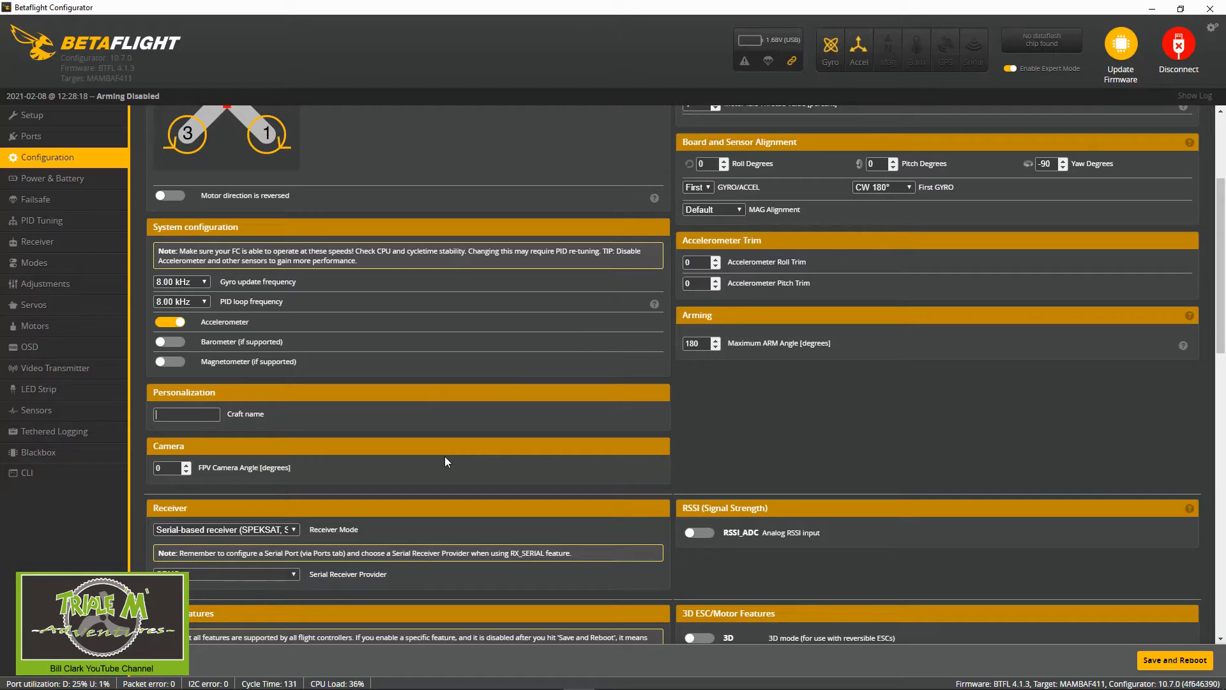
pyautogui.write('TMA')
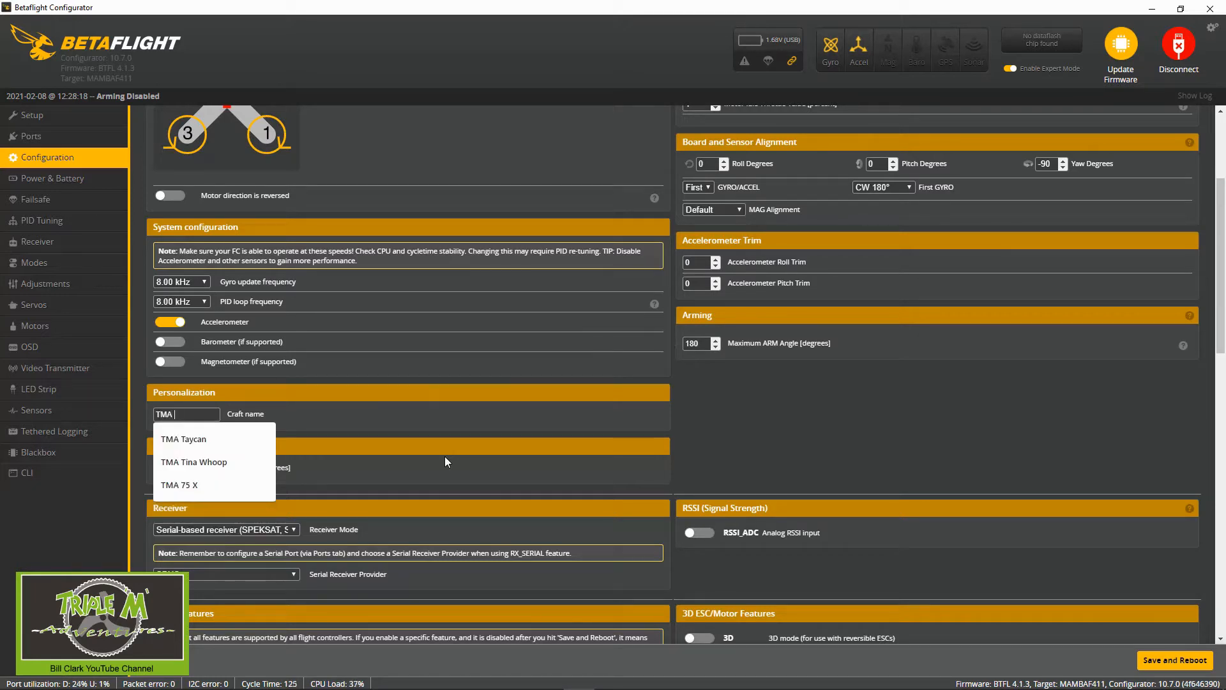
pyautogui.press('Down')
pyautogui.press('Down')
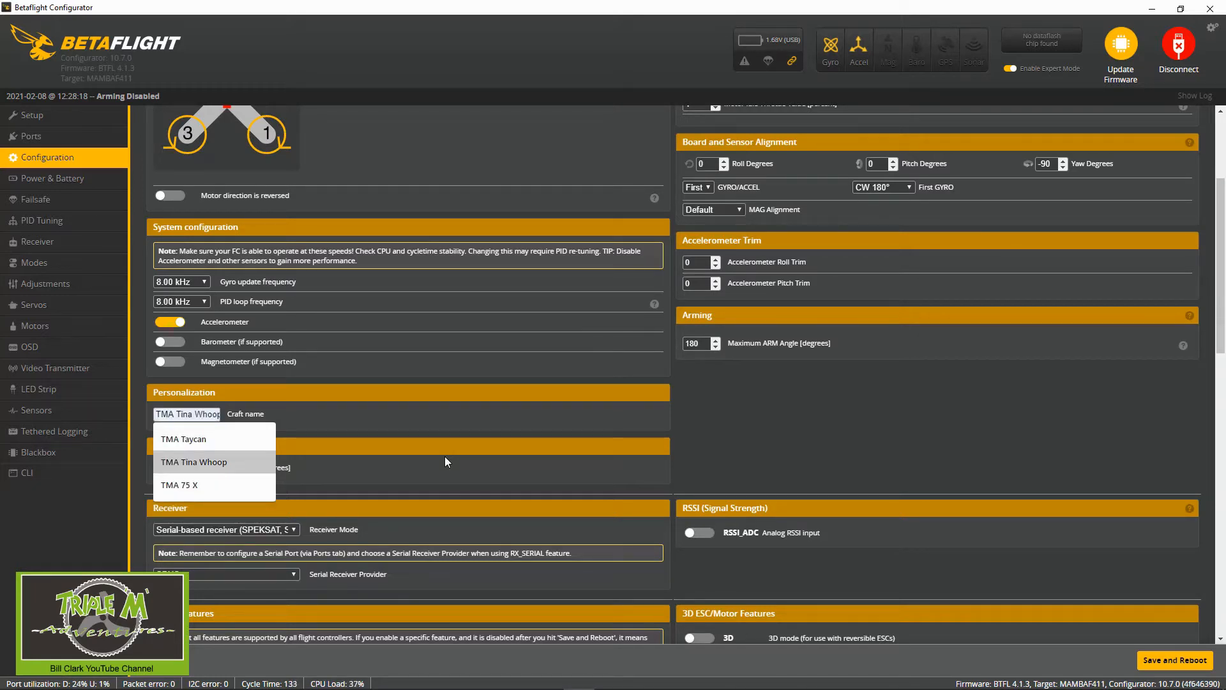
pyautogui.write('V')
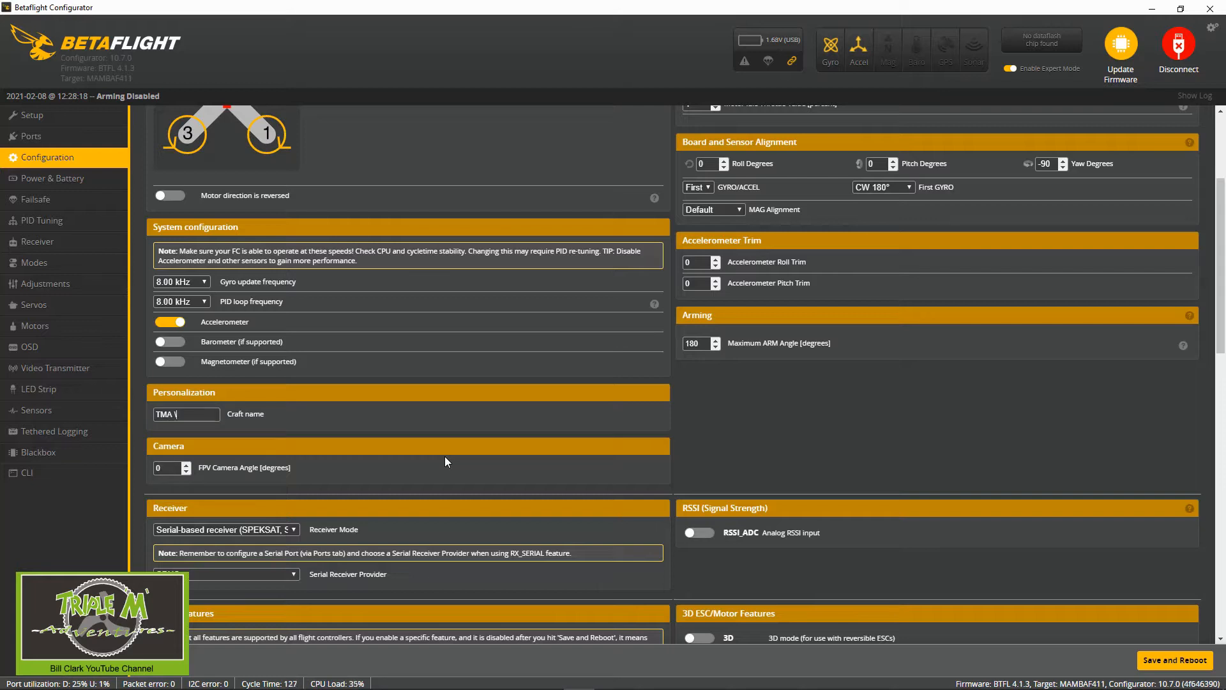
pyautogui.press('BackSpace')
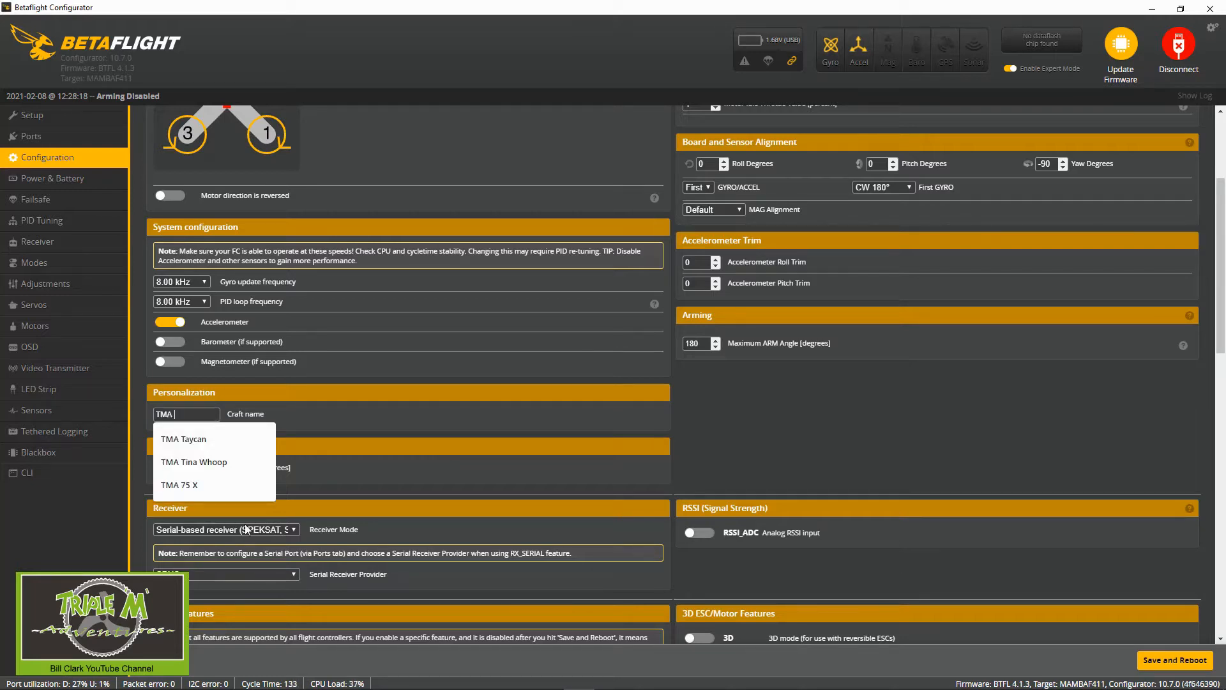
pyautogui.click(234, 464)
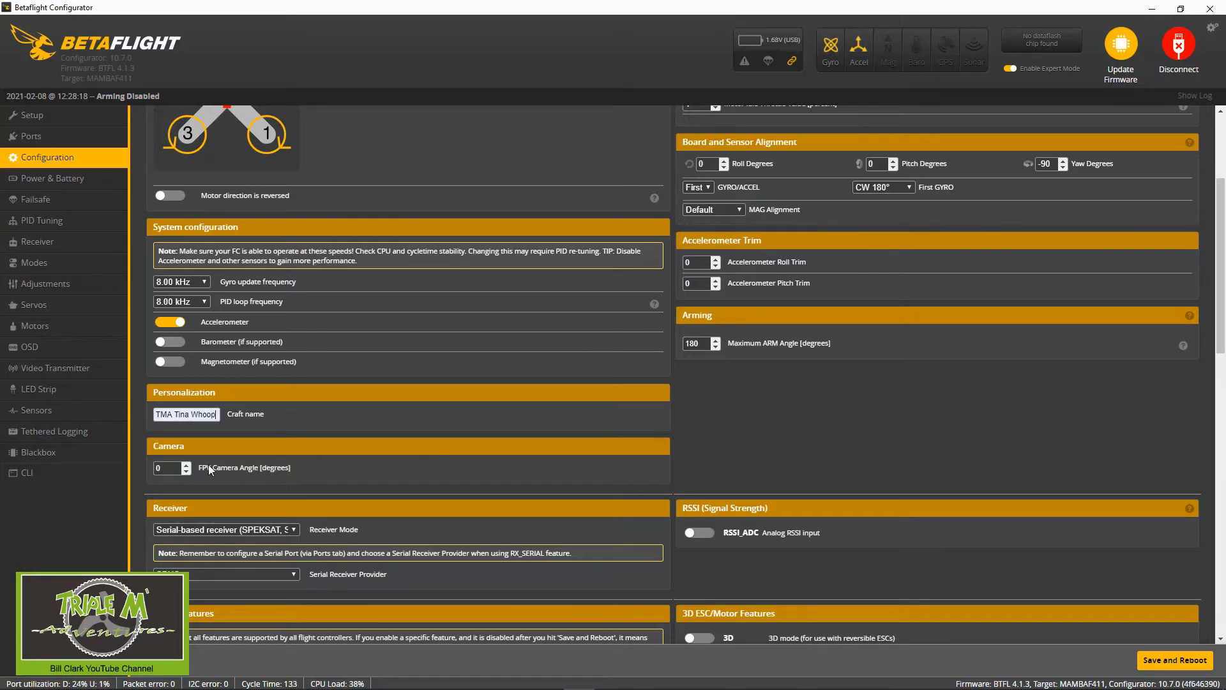
# Step: Set the serial receiver provider to CRSF in the receiver configuration
pyautogui.scroll(-3, 336, 468)
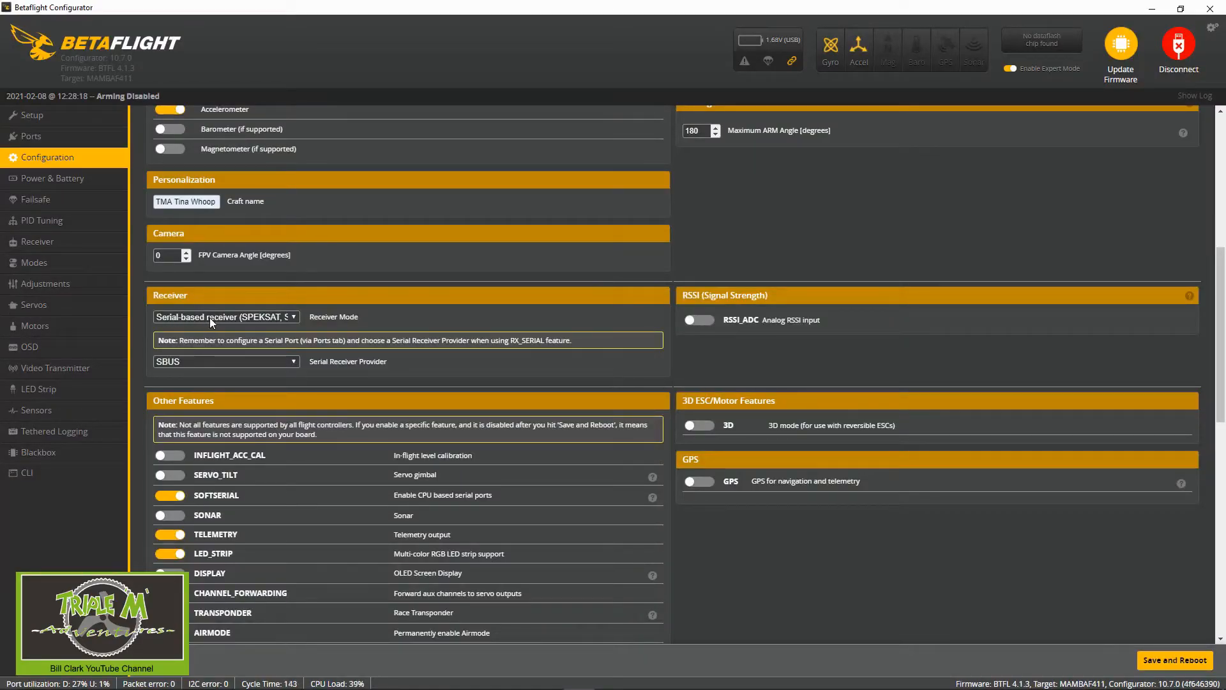
pyautogui.click(294, 362)
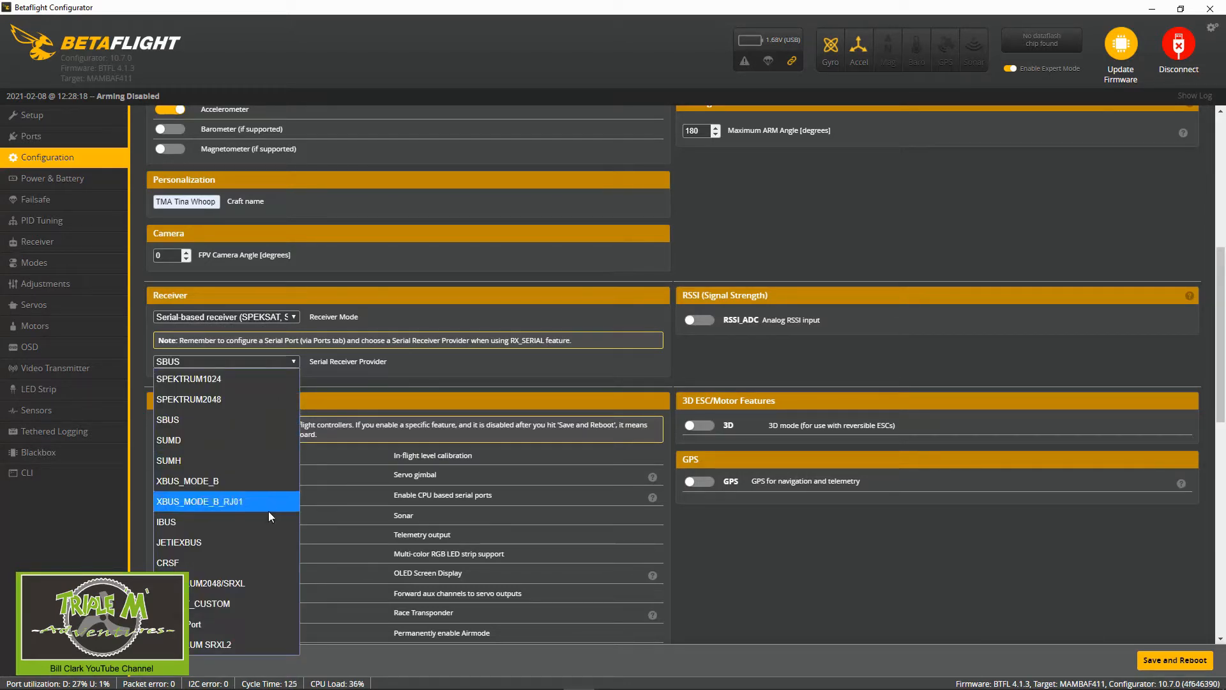
pyautogui.click(228, 562)
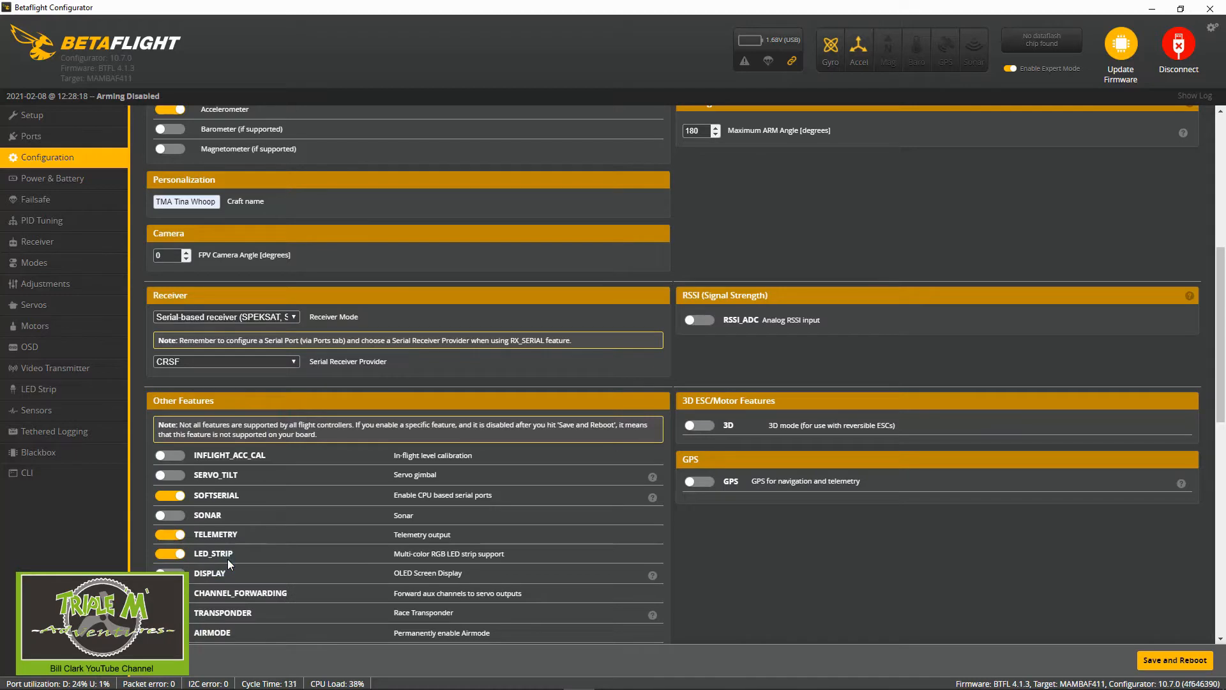
# Step: Examine the enabled features, the Dshot beacon settings and the beeper configuration
pyautogui.scroll(-1, 582, 369)
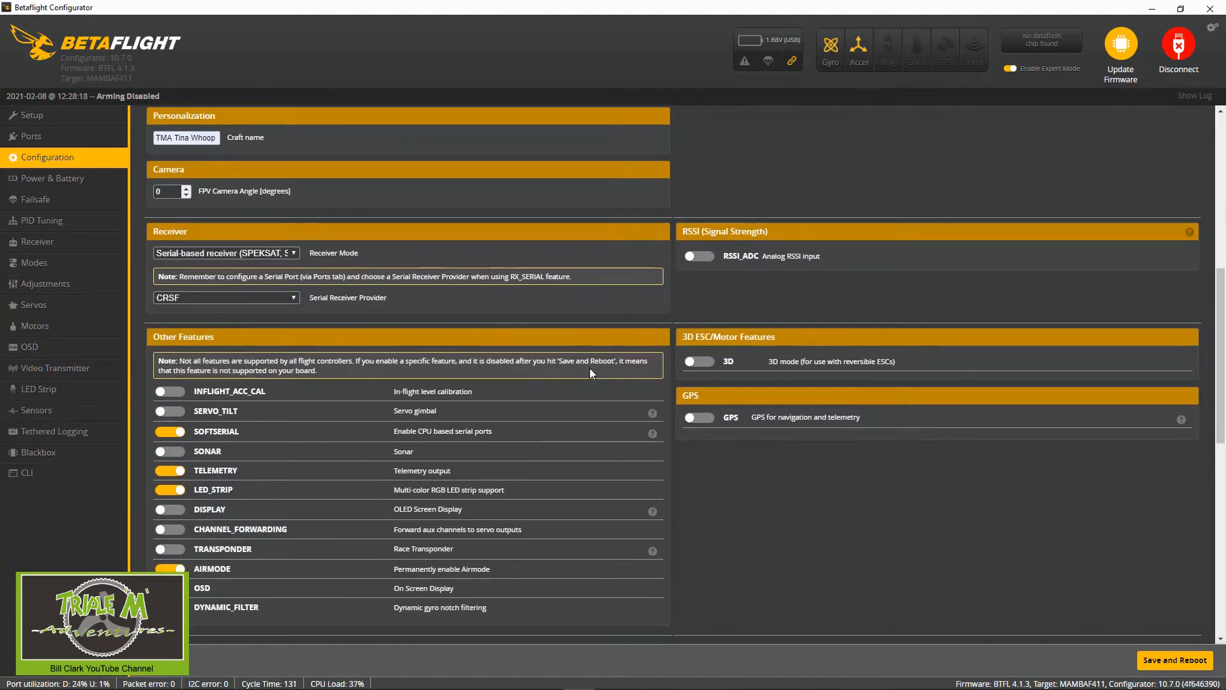
pyautogui.scroll(-1, 639, 376)
pyautogui.scroll(-2, 551, 344)
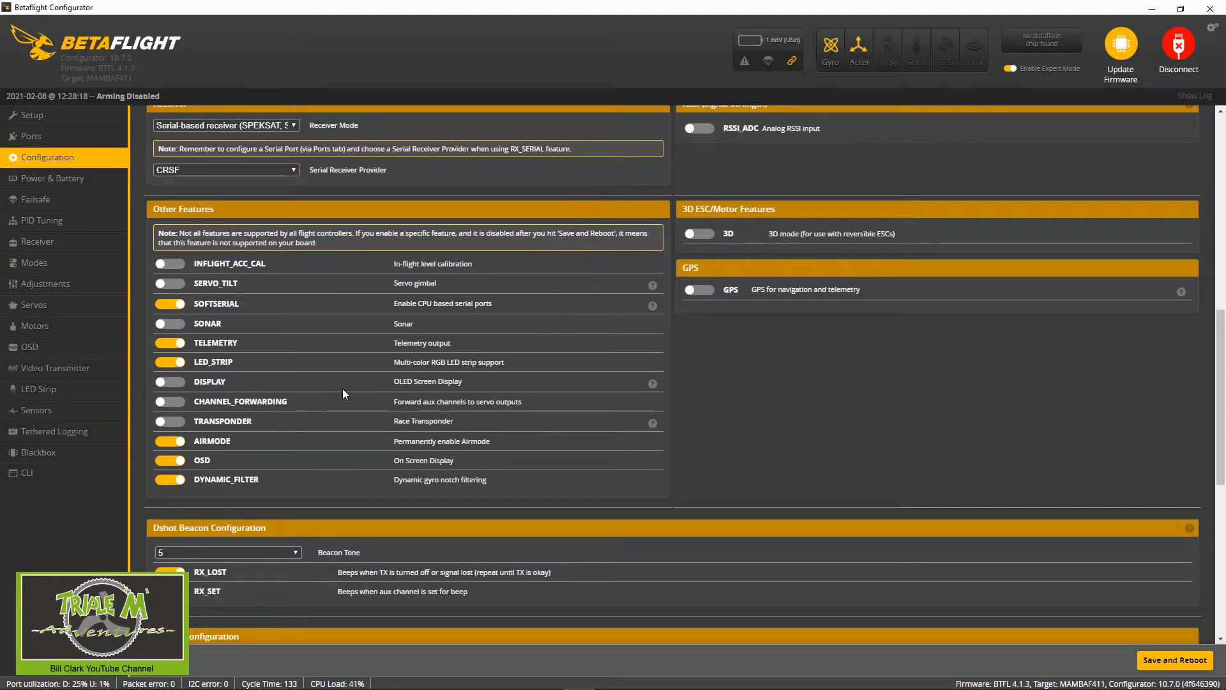
pyautogui.scroll(-2, 374, 312)
pyautogui.scroll(-3, 378, 311)
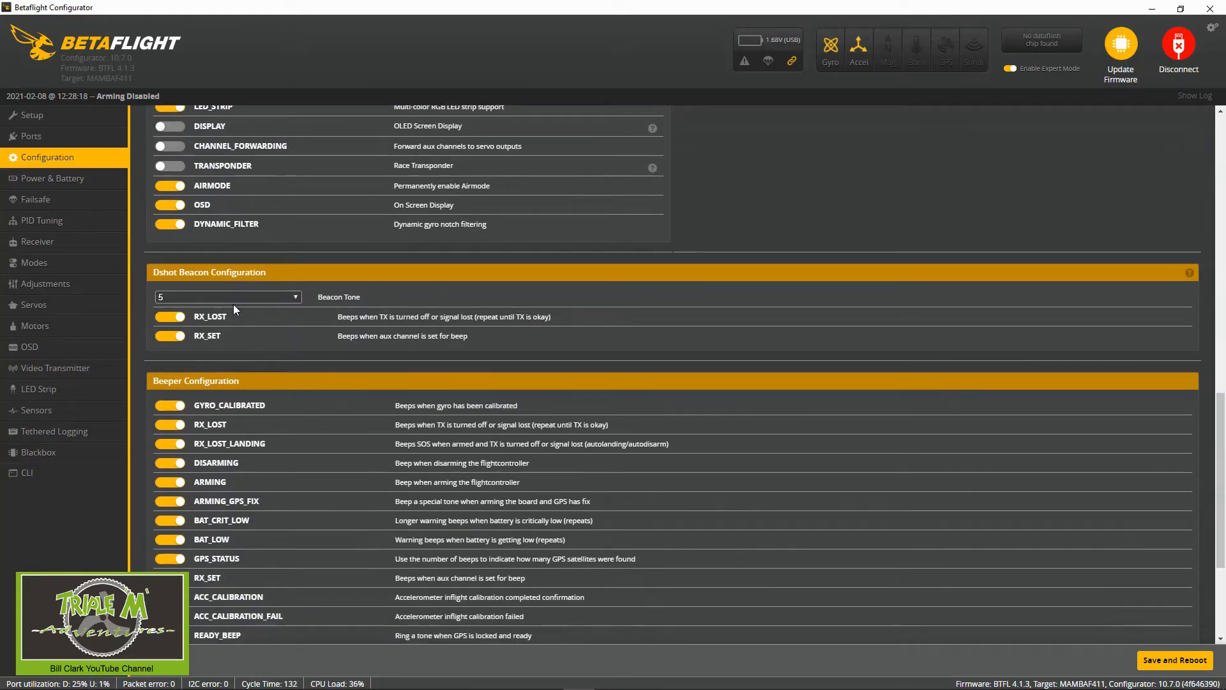
pyautogui.scroll(-4, 509, 313)
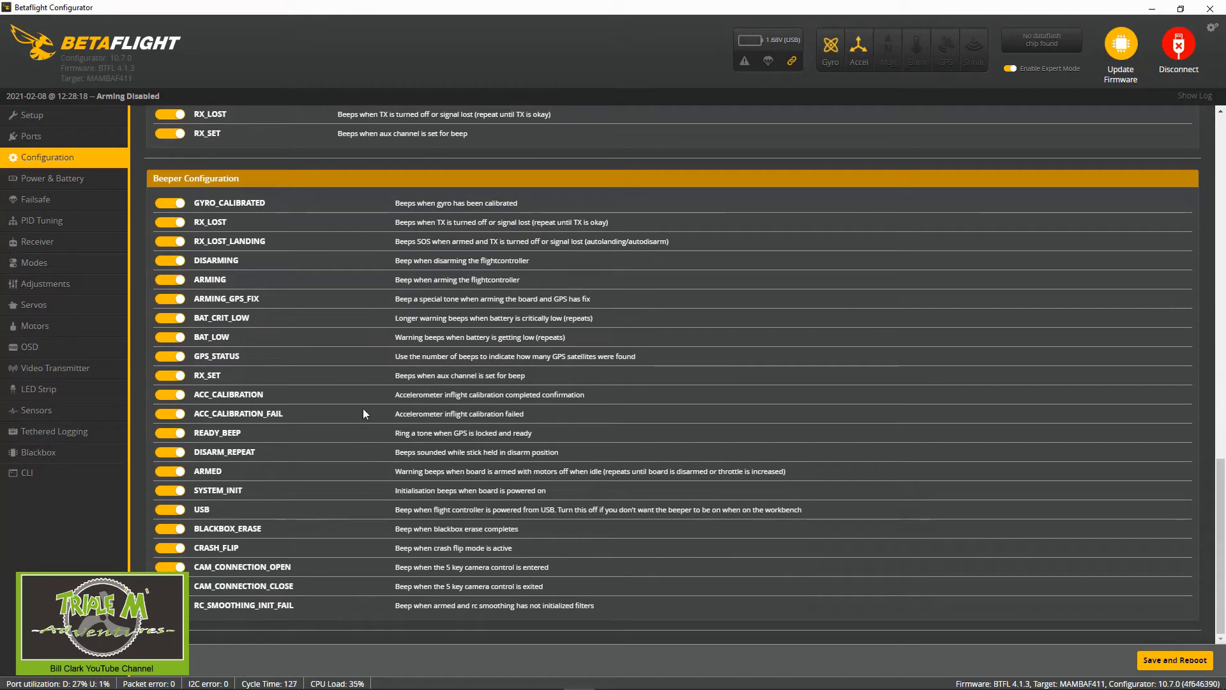
pyautogui.scroll(9, 675, 432)
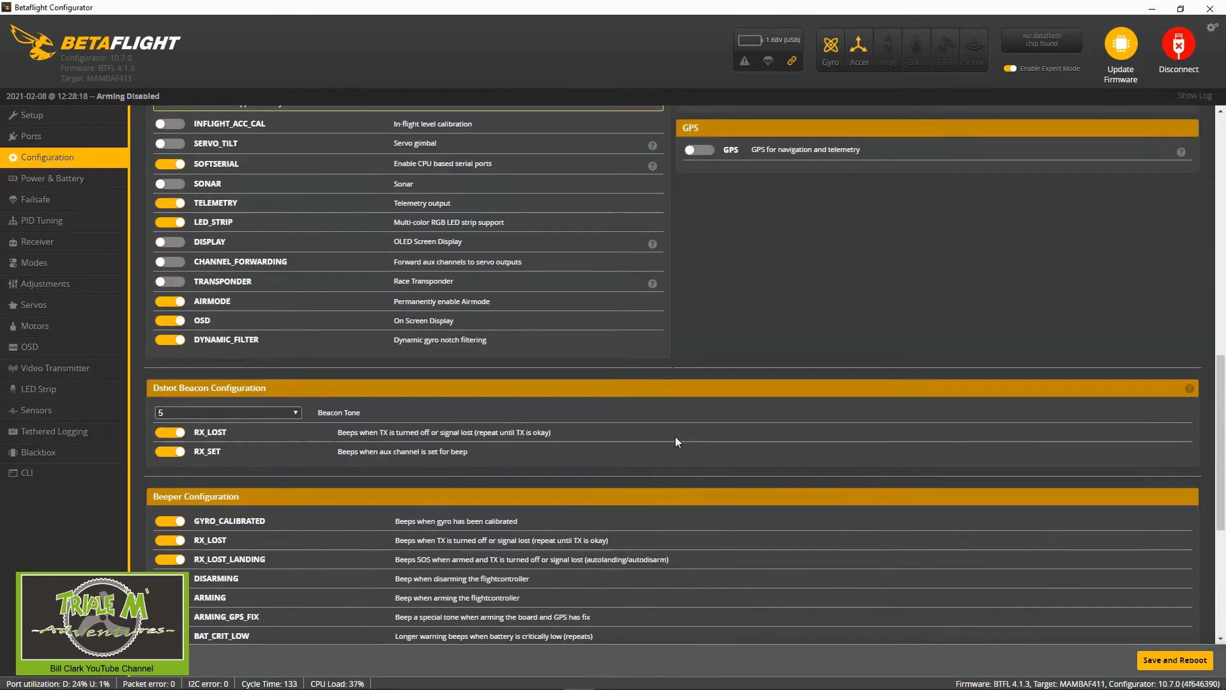
pyautogui.scroll(-5, 764, 505)
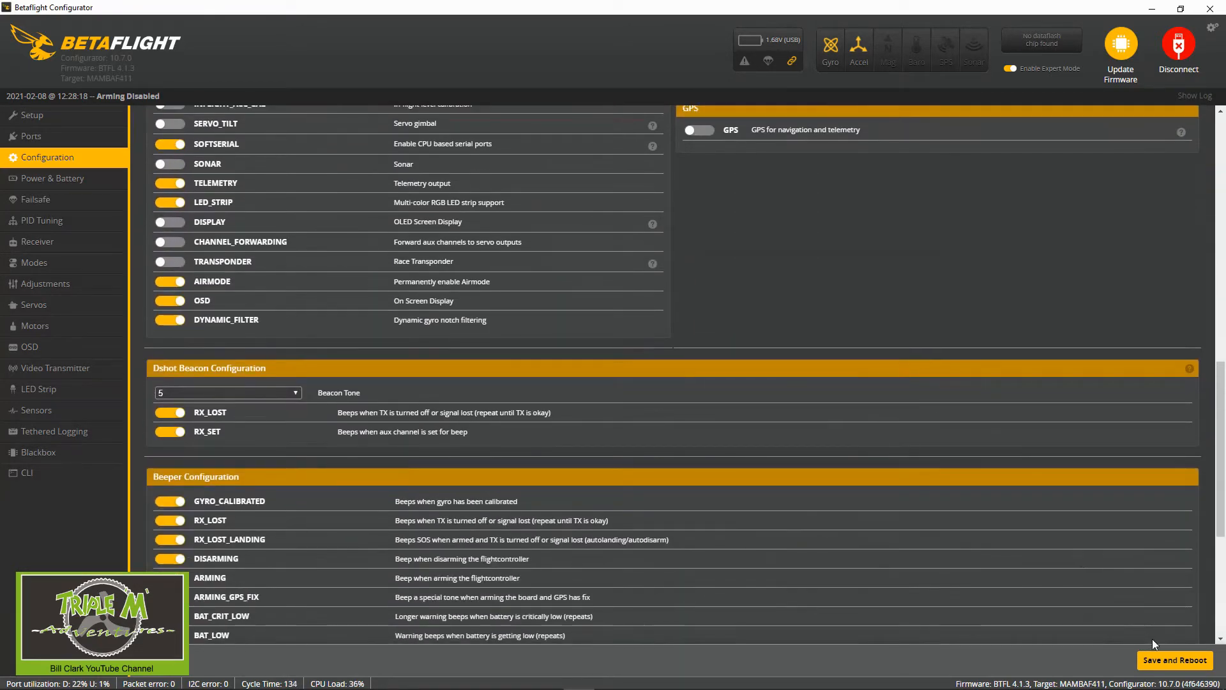
# Step: Save the configuration with a reboot and reconnect to the flight controller
pyautogui.click(1179, 662)
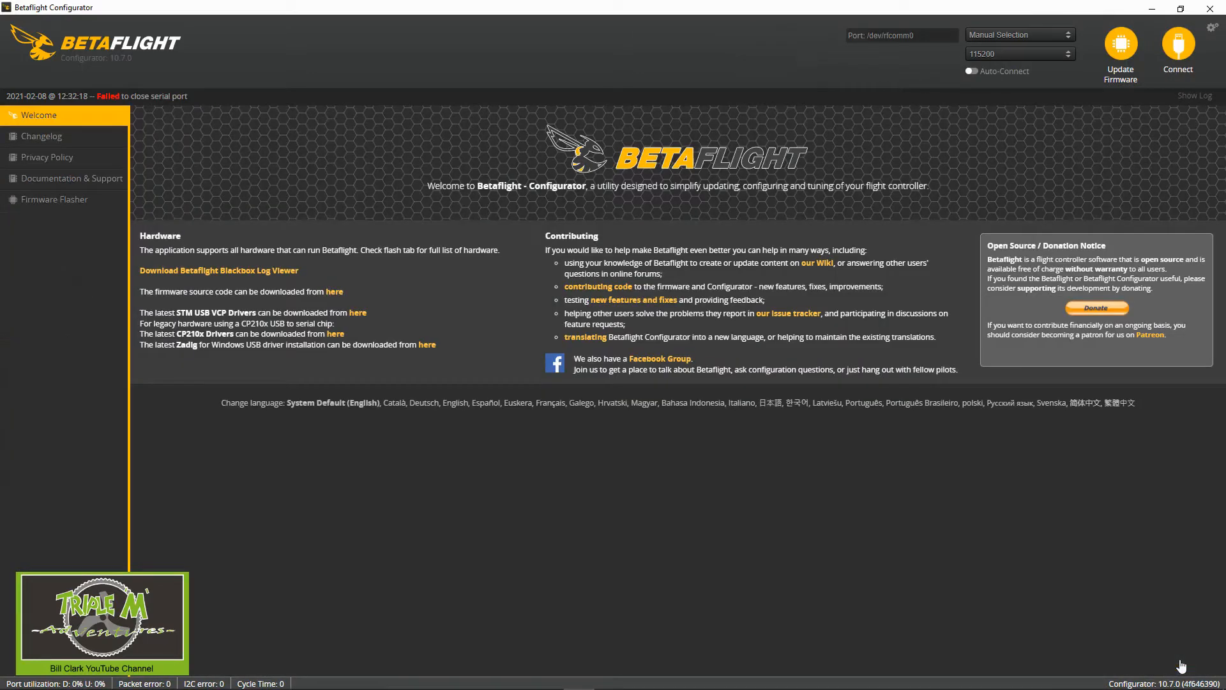
pyautogui.click(1181, 50)
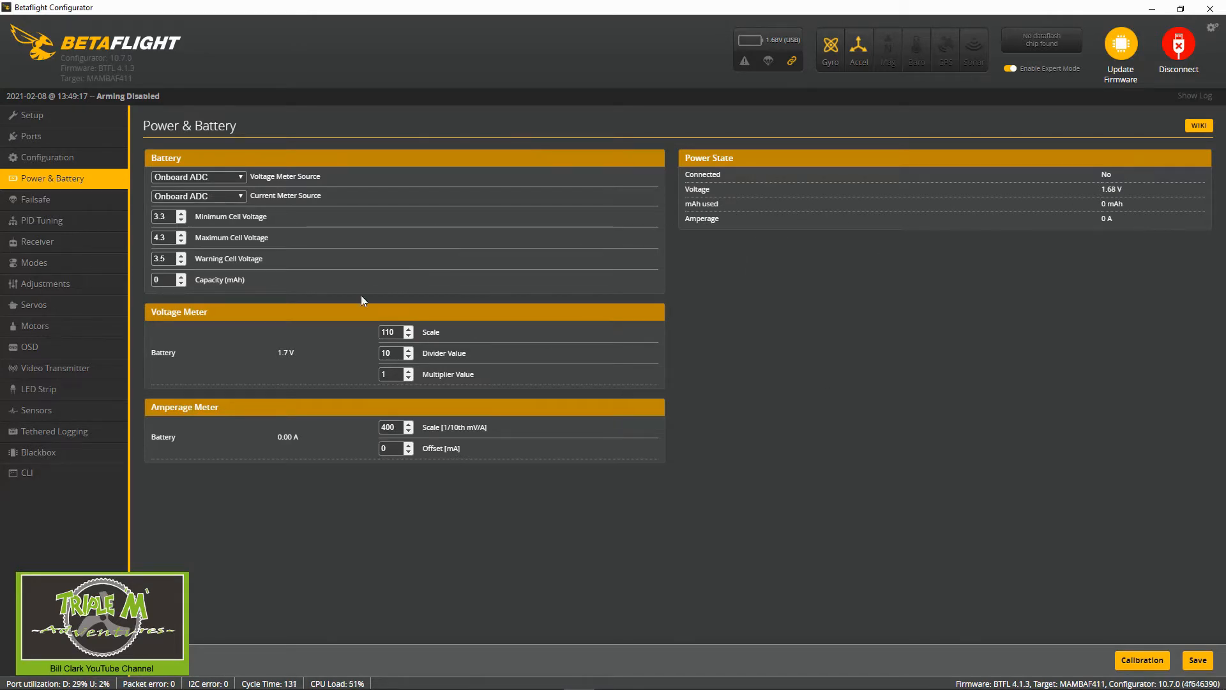
# Step: Review the failsafe settings, including the stage 2 failsafe procedure, and view the PID tuning values
pyautogui.click(44, 197)
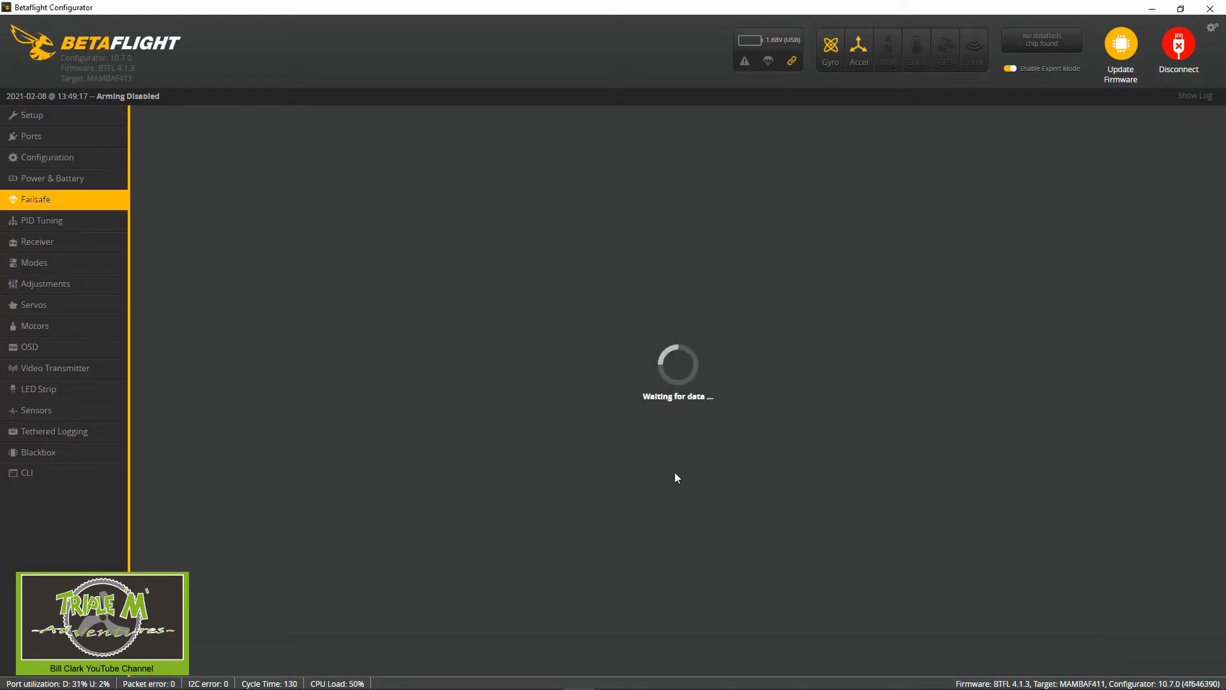
pyautogui.scroll(-2, 842, 386)
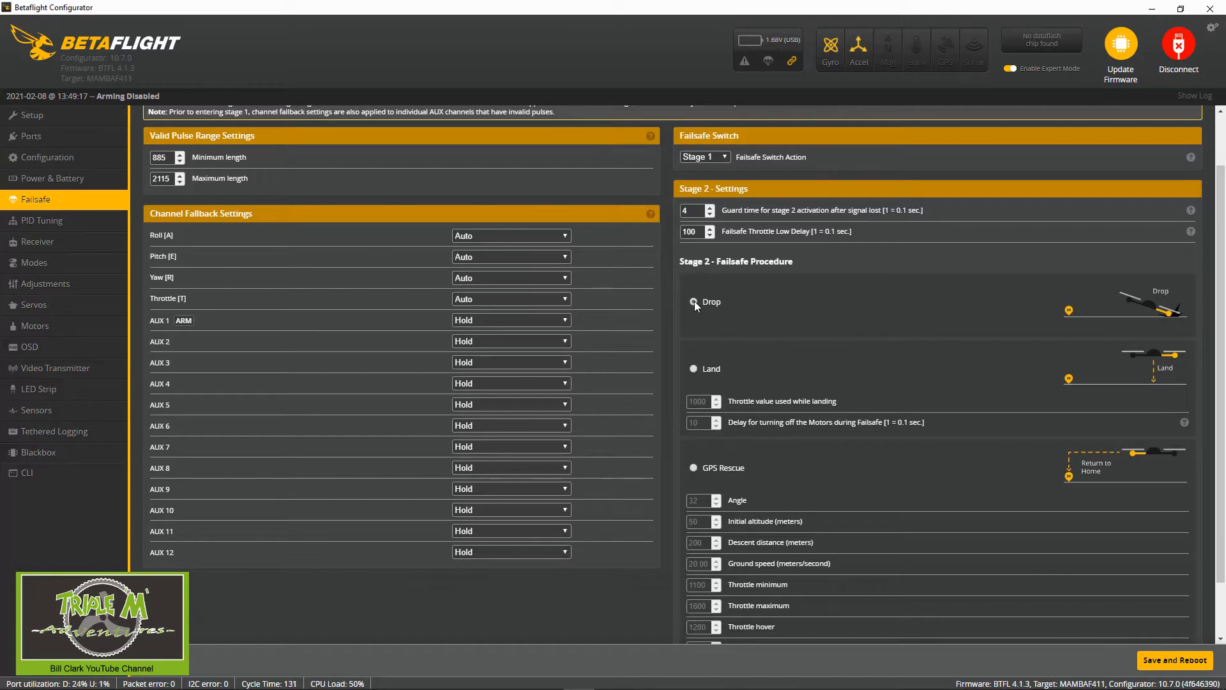
pyautogui.scroll(2, 820, 321)
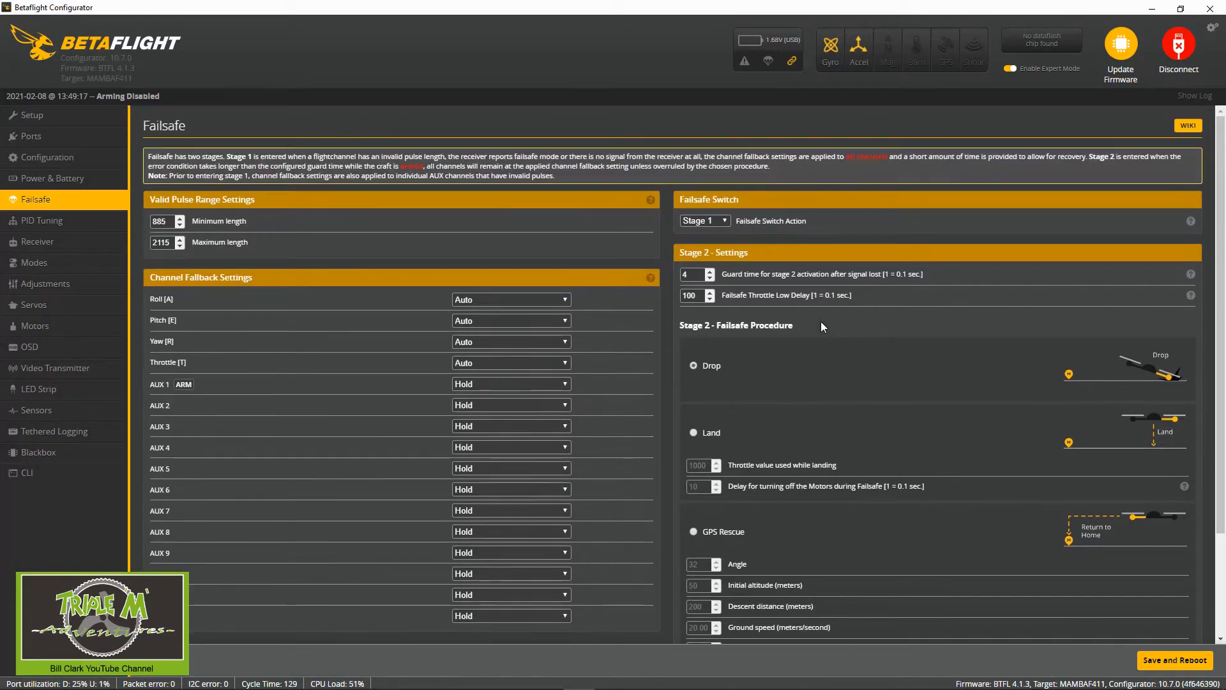
pyautogui.scroll(-3, 849, 318)
pyautogui.scroll(3, 853, 309)
pyautogui.click(29, 227)
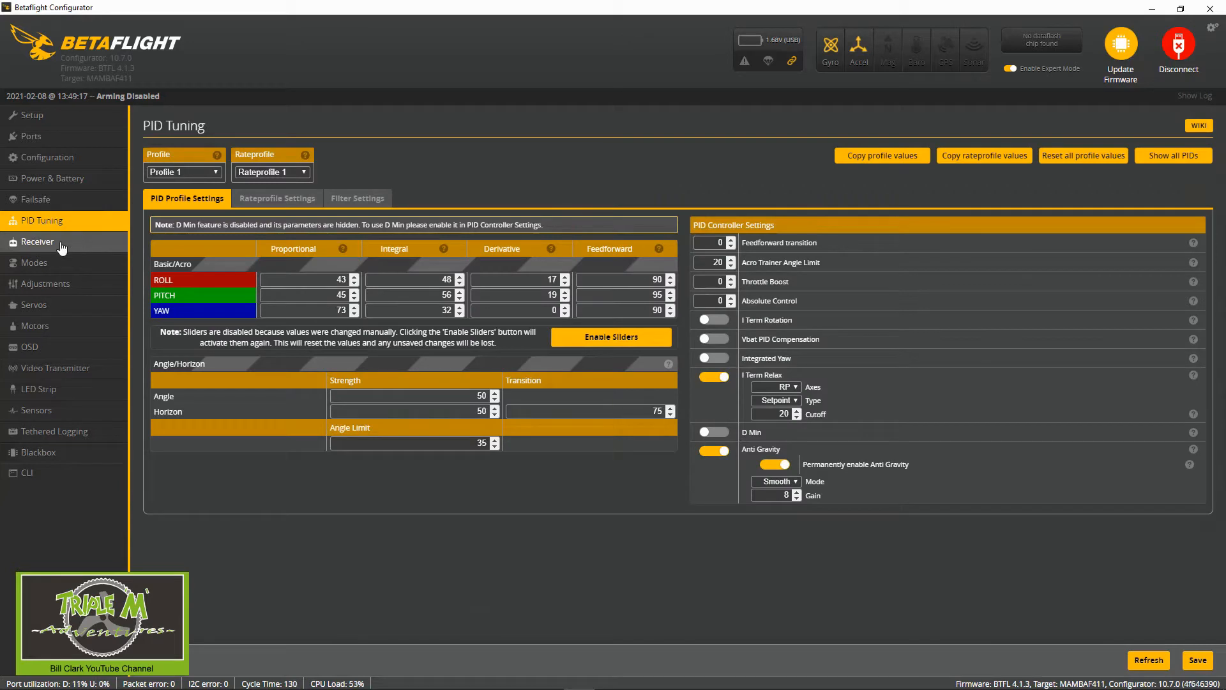
# Step: Change the receiver's channel map to TAER1234 and save the receiver settings
pyautogui.click(61, 246)
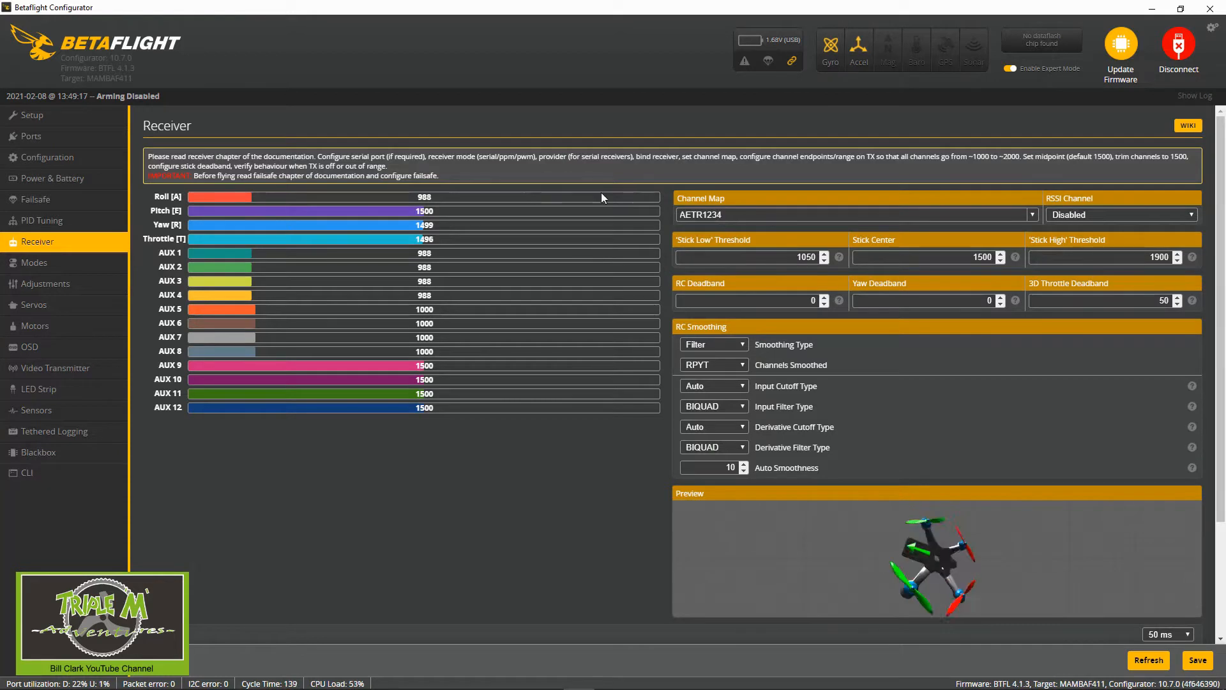
pyautogui.click(703, 215)
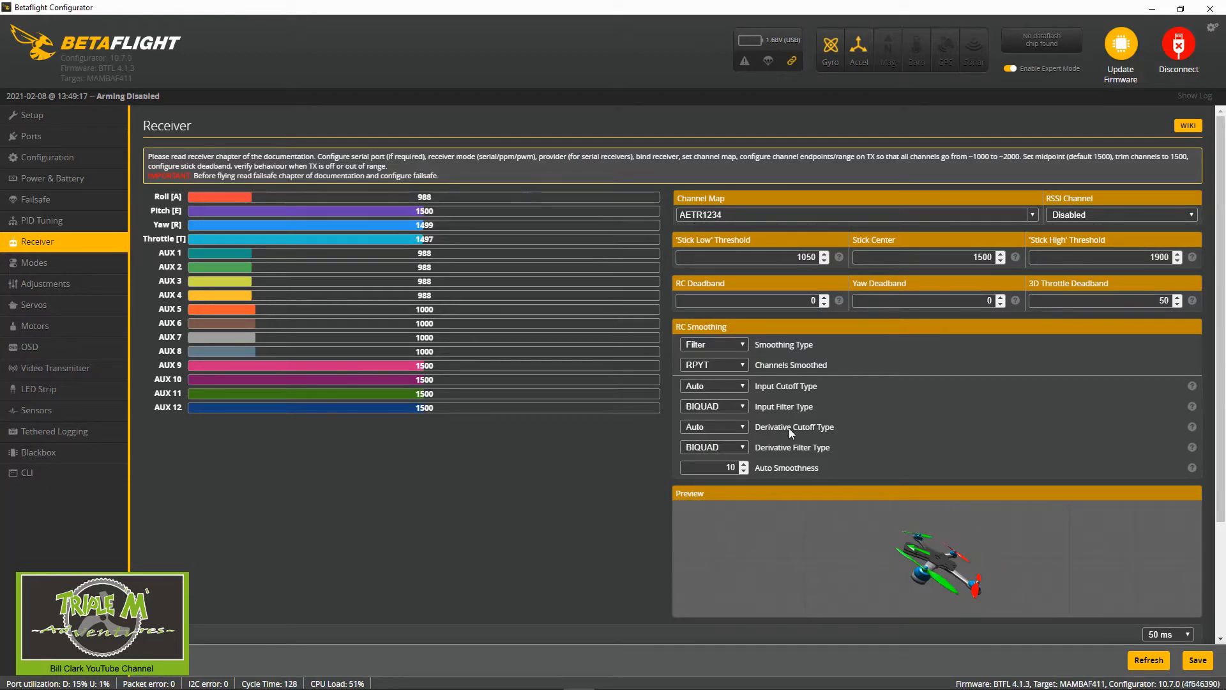
pyautogui.press('BackSpace')
pyautogui.press('BackSpace')
pyautogui.press('BackSpace')
pyautogui.press('BackSpace')
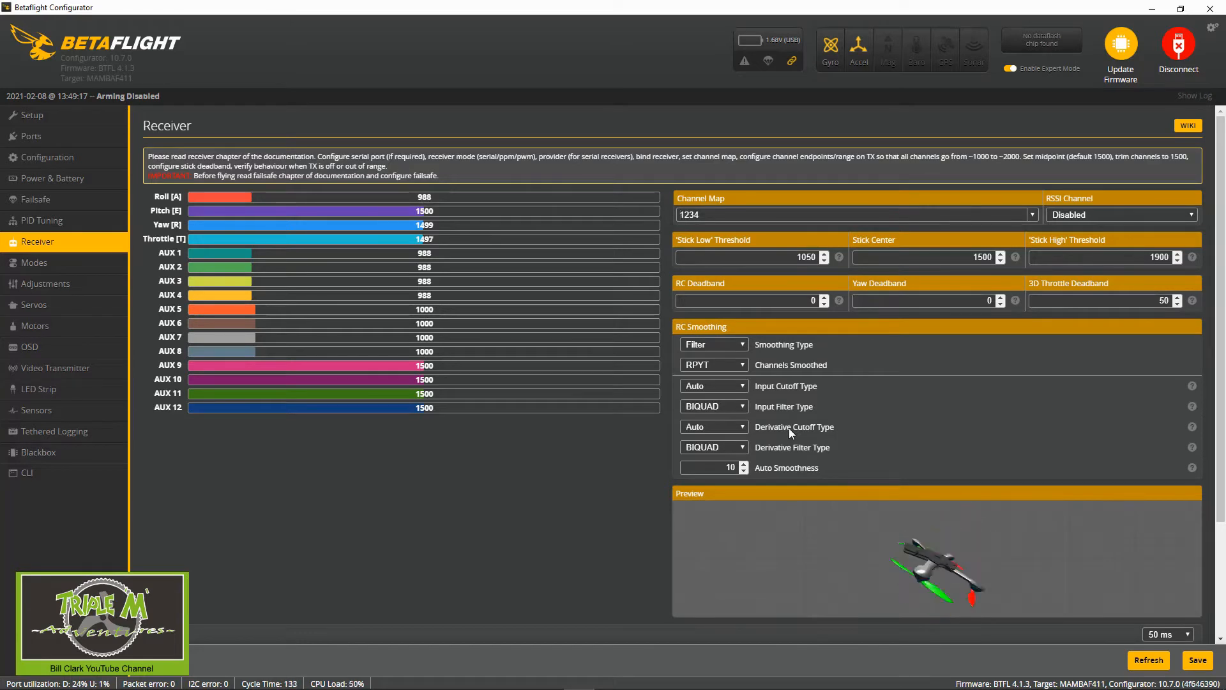
pyautogui.write('TAER')
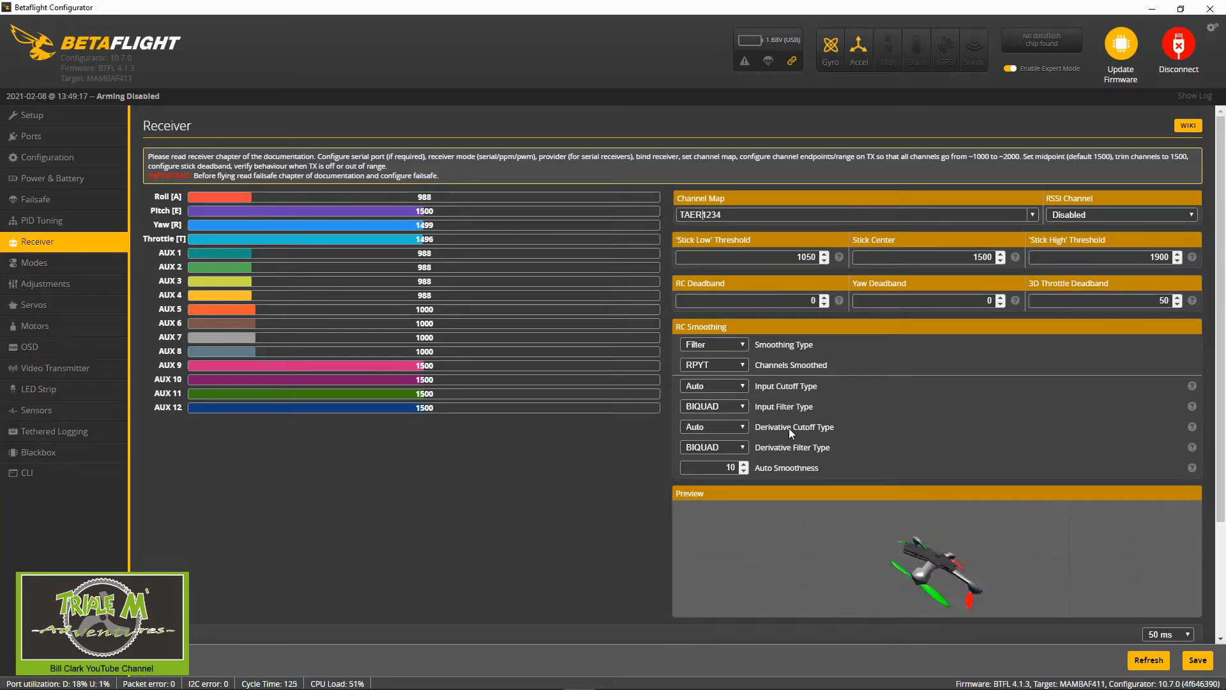
pyautogui.click(1197, 663)
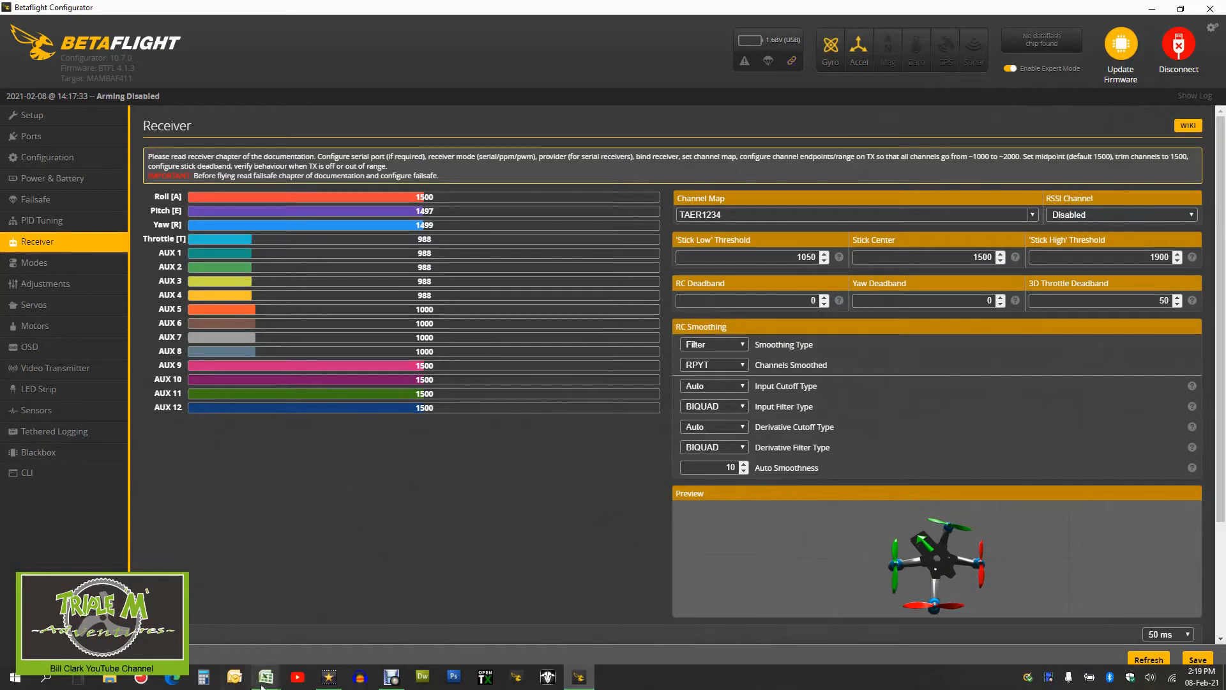
# Step: Switch to the Book2 workbook in Excel to check the roll, pitch, yaw and throttle endpoint table, and return to Betaflight Configurator
pyautogui.moveTo(267, 683)
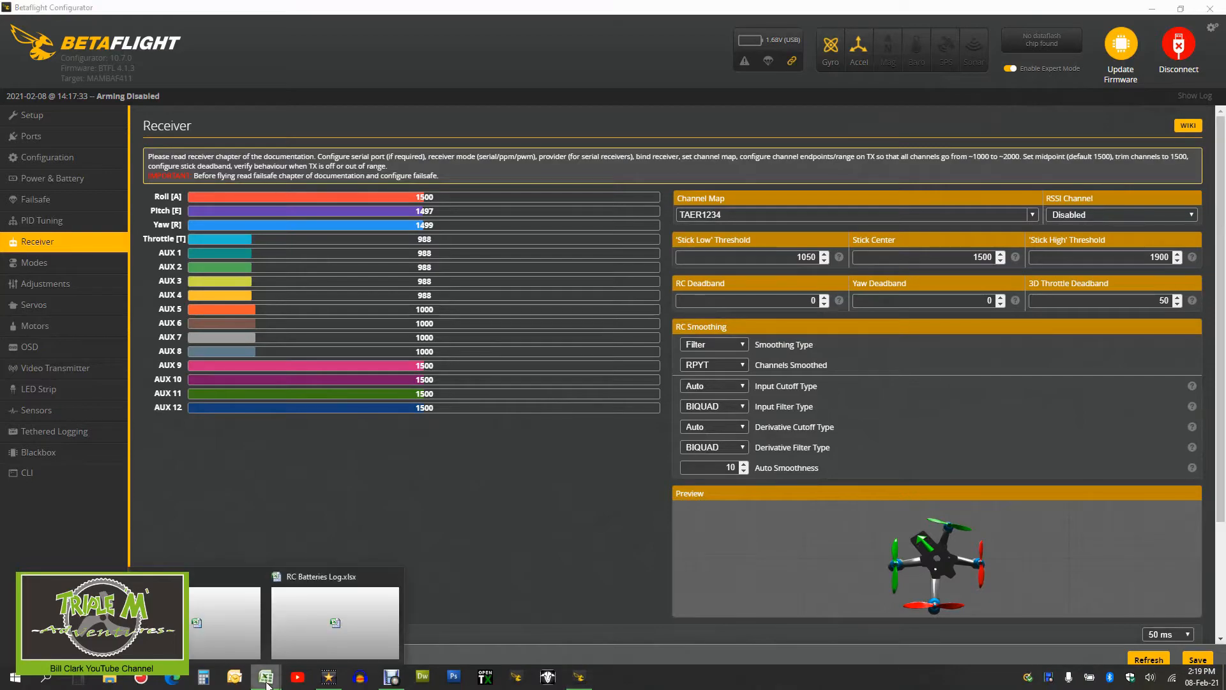
pyautogui.click(228, 619)
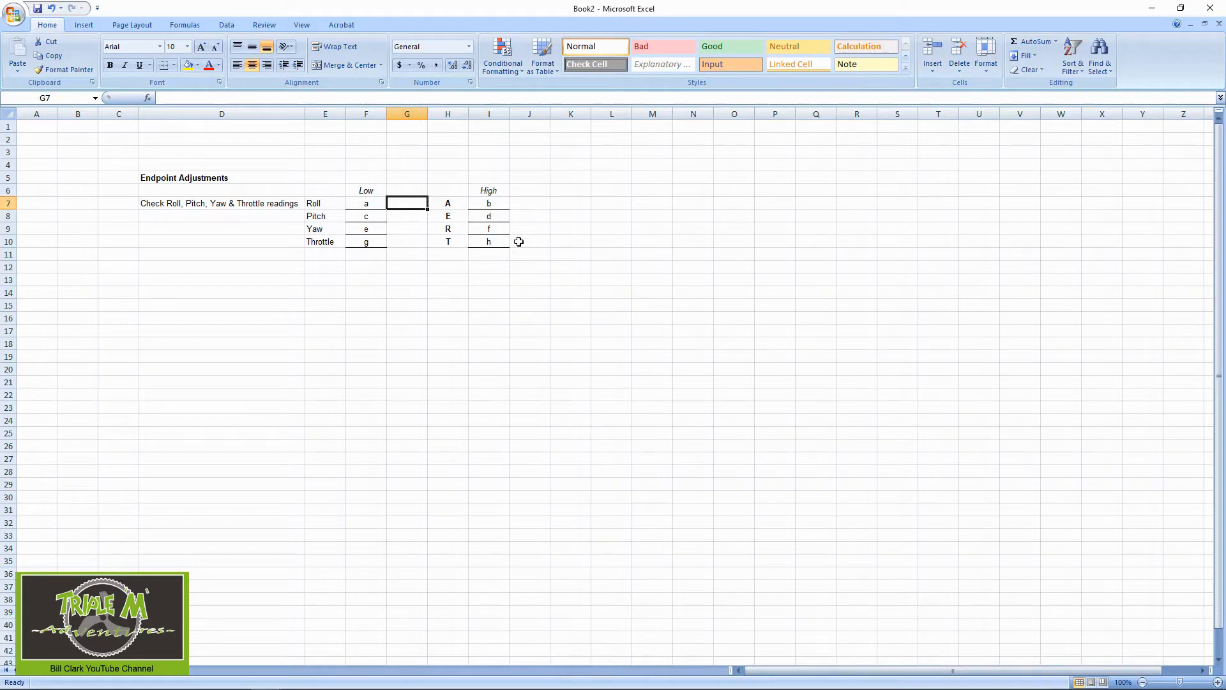
pyautogui.moveTo(334, 687)
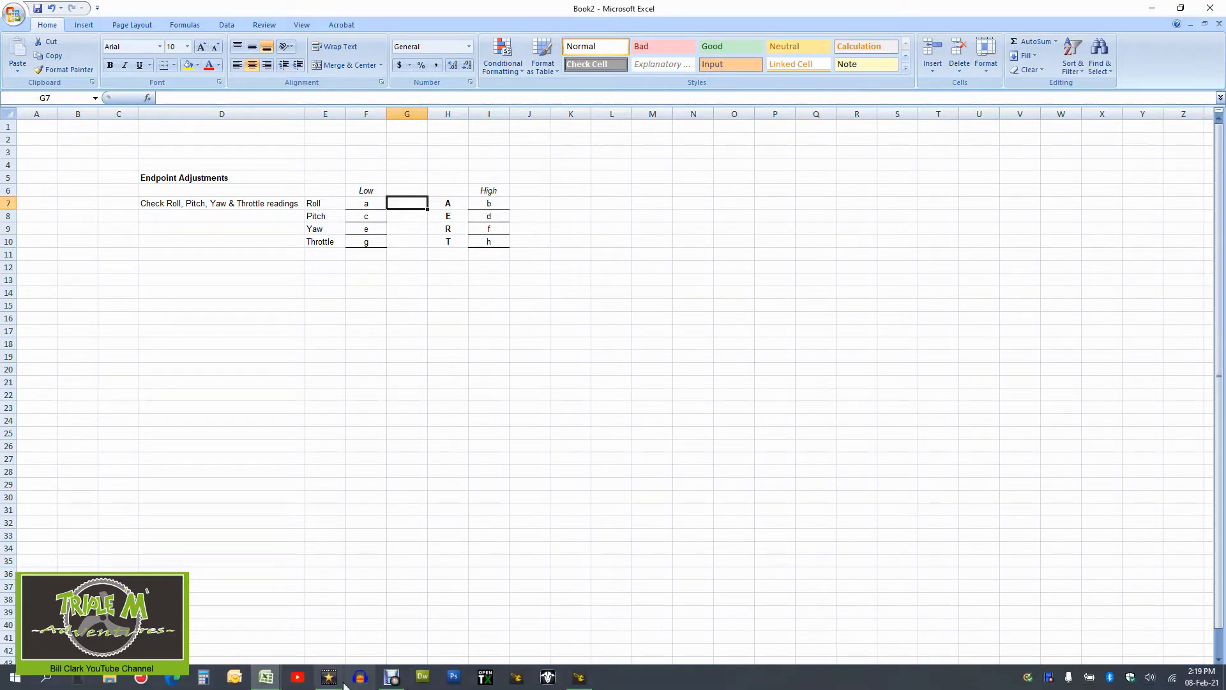
pyautogui.click(332, 683)
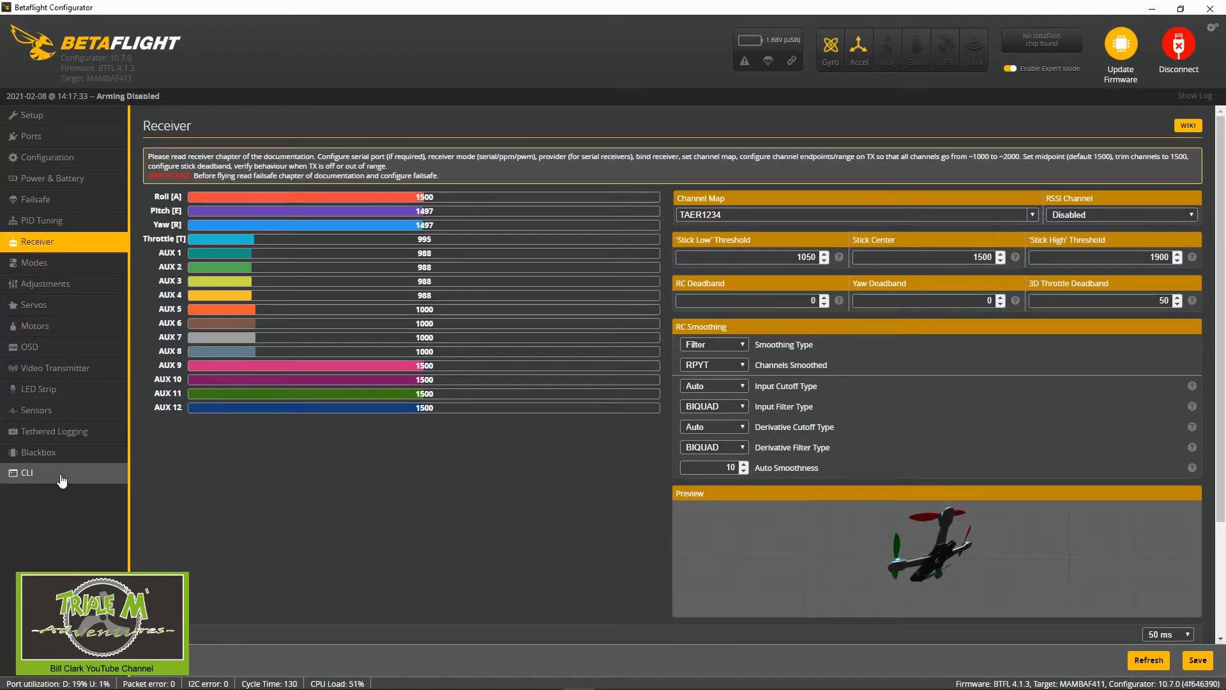
# Step: Set the receiver range of channel 0 to 988–2011 with the CLI command rxrange 0 988 2011
pyautogui.click(62, 476)
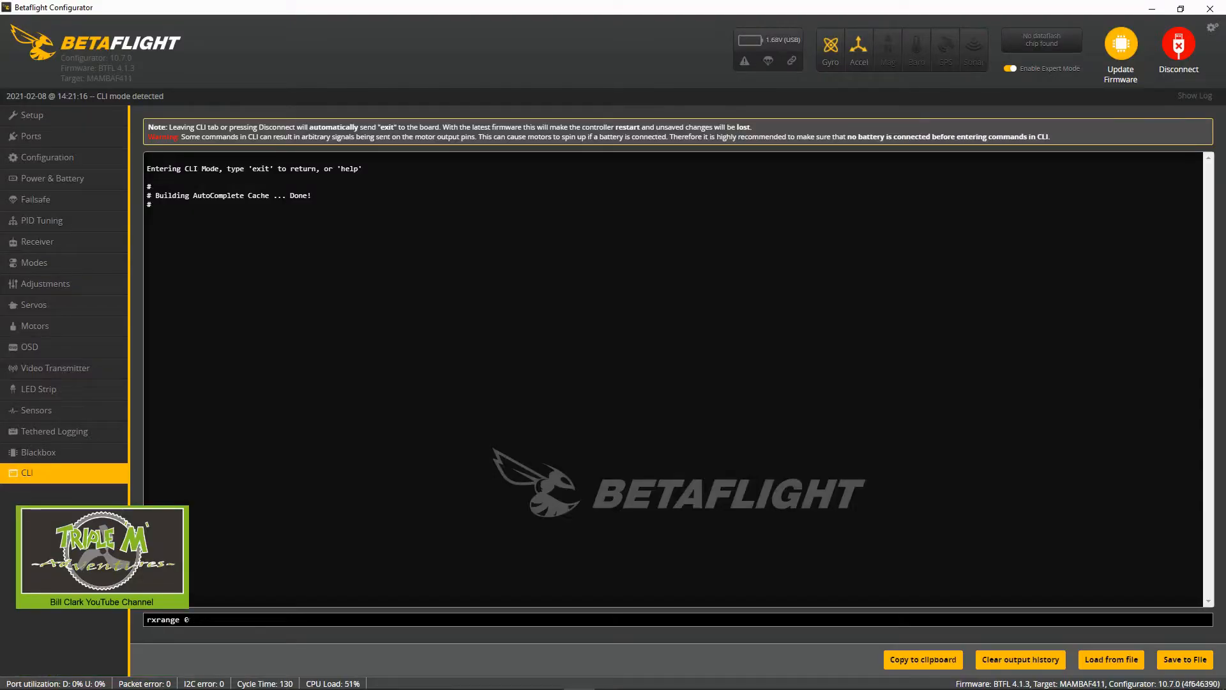
pyautogui.write('9788')
pyautogui.press('BackSpace')
pyautogui.write('988 2011')
pyautogui.press('Return')
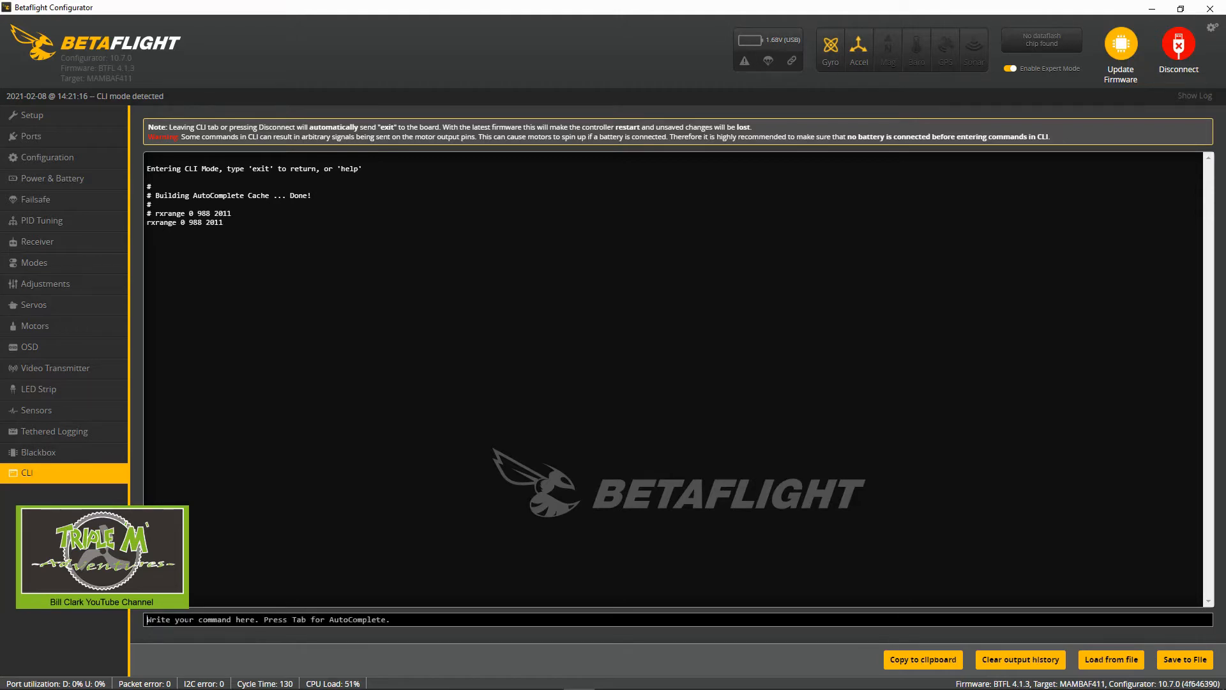
# Step: Set the next two channel ranges with the CLI commands rxrange 1 988 2005 and rxrange 2 988 2011
pyautogui.write('rxrange ')
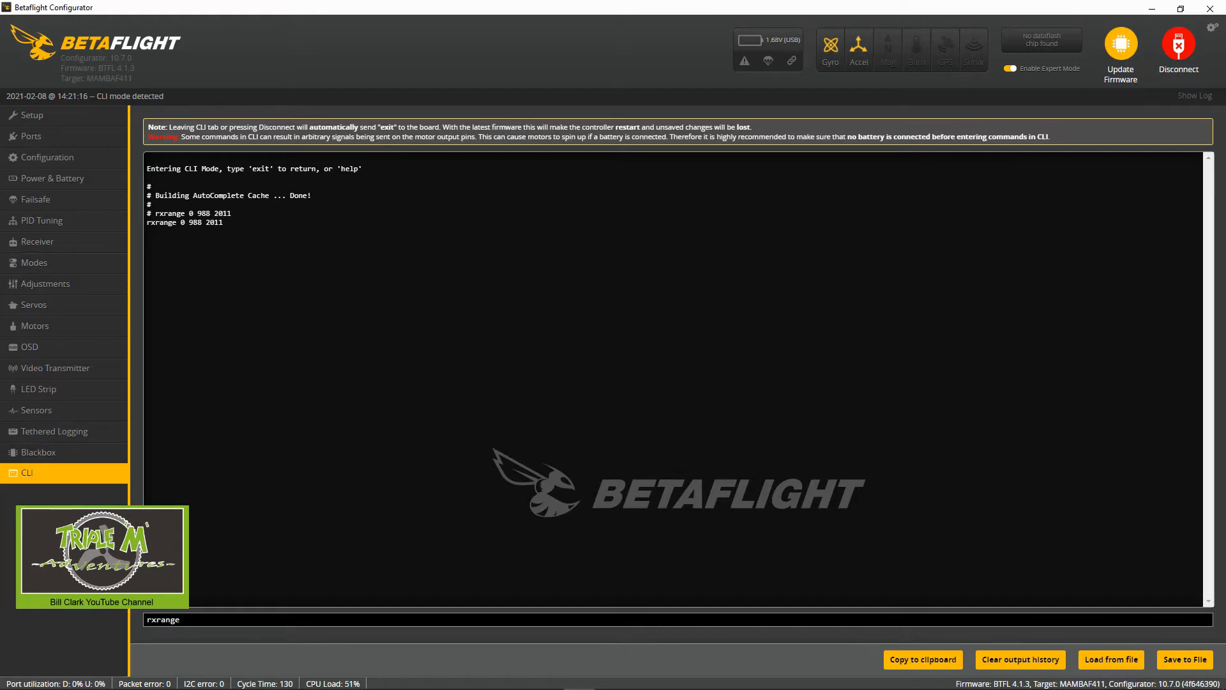
pyautogui.write('1 988 2005')
pyautogui.press('Return')
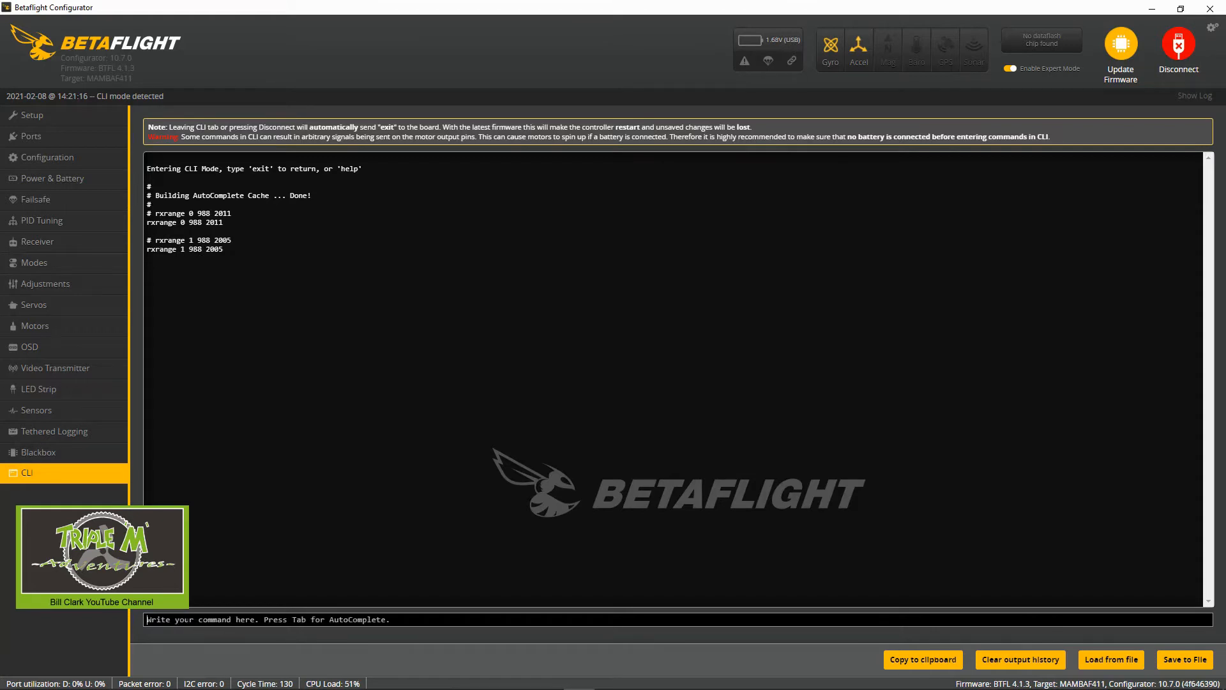
pyautogui.write('rxrange')
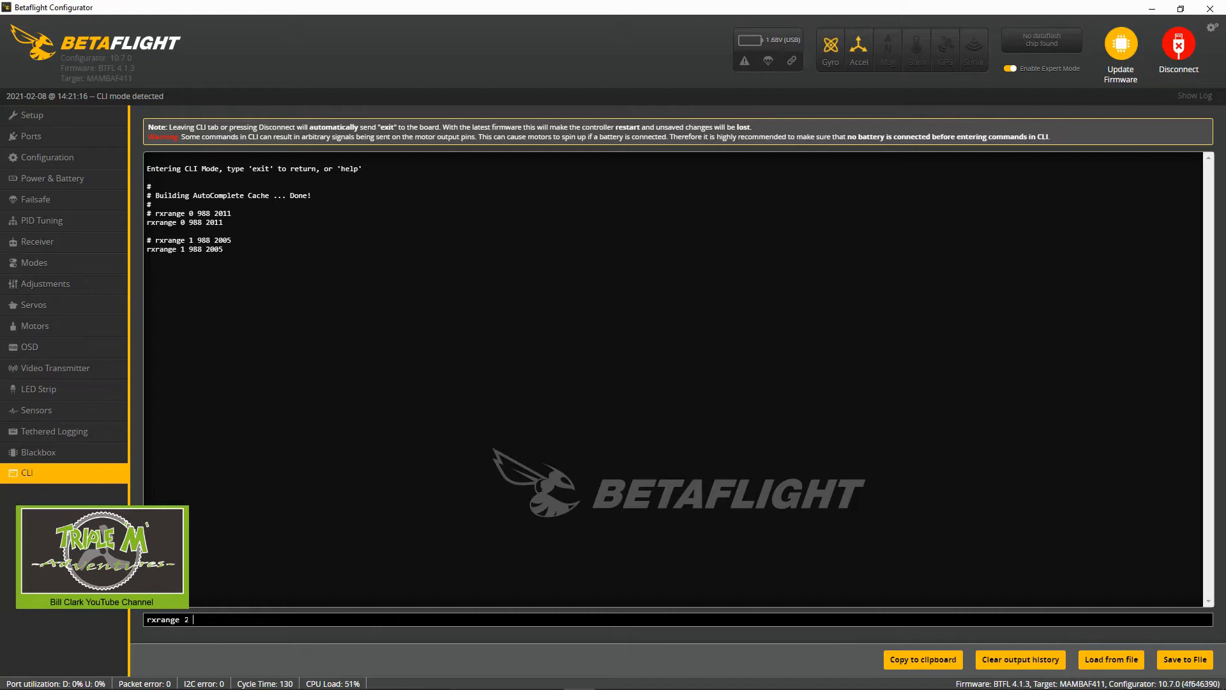
pyautogui.write('2 988 2011')
pyautogui.press('Return')
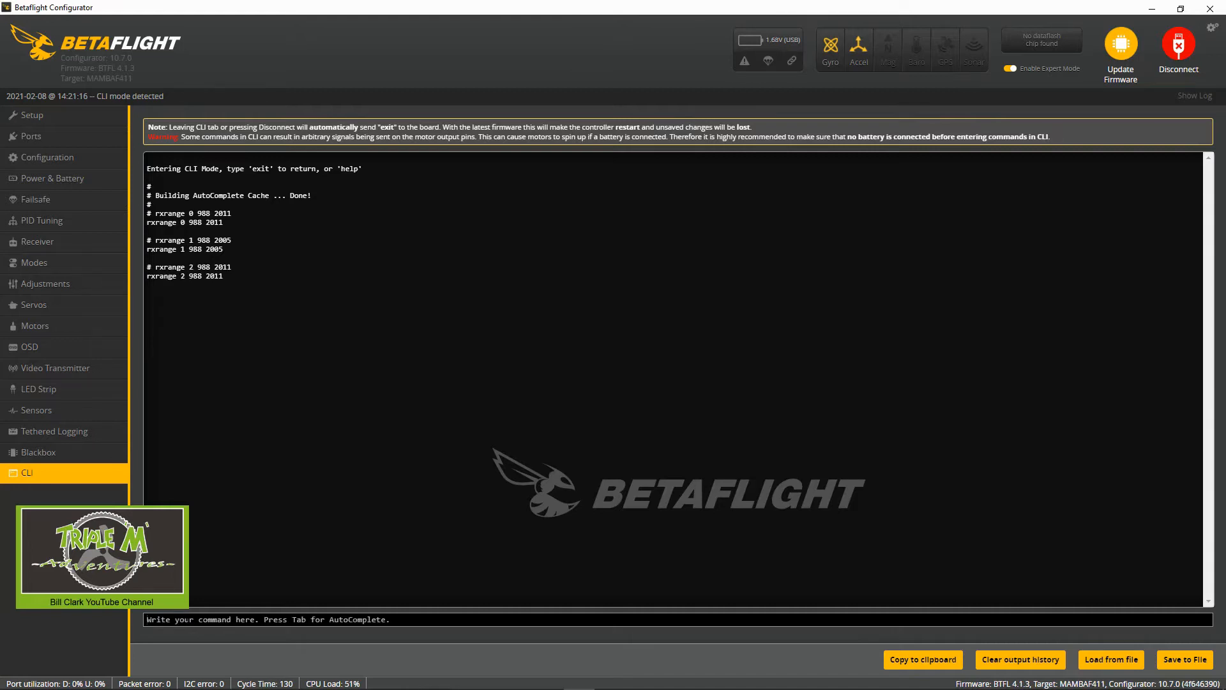
# Step: Set the receiver range of channel 3 with the CLI command rxrange 3 988 2011
pyautogui.write('rxrange')
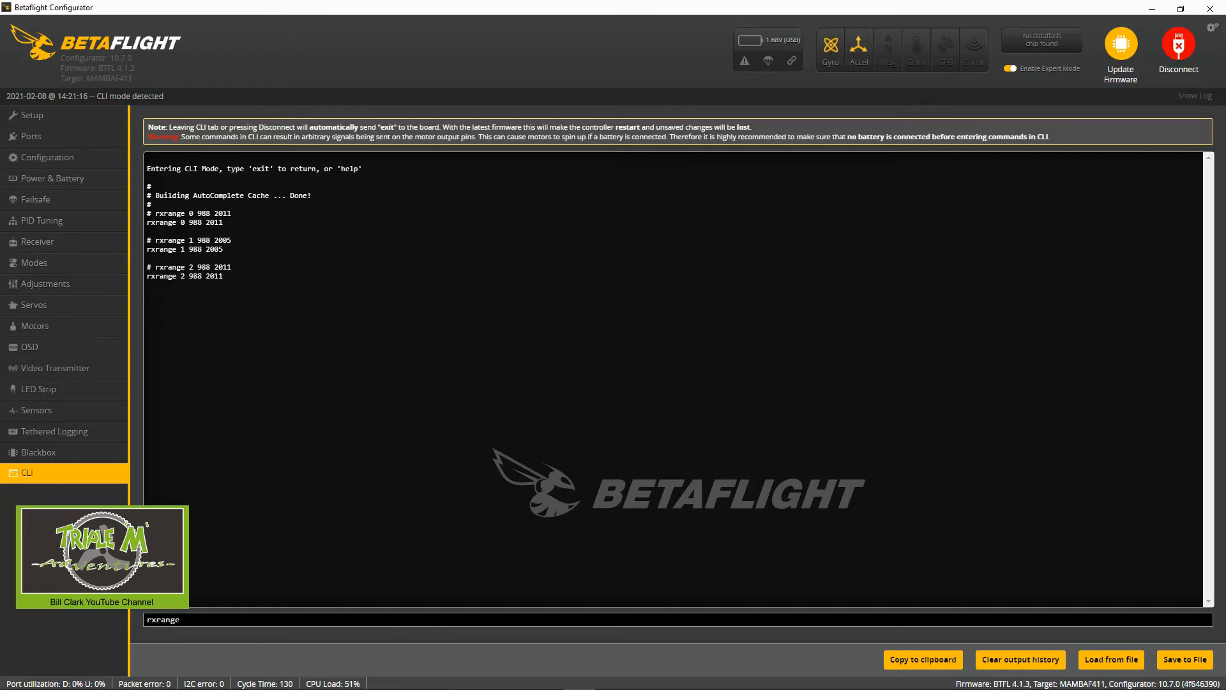
pyautogui.write(' 3 988 20121')
pyautogui.press('BackSpace')
pyautogui.press('BackSpace')
pyautogui.write('1')
pyautogui.press('Return')
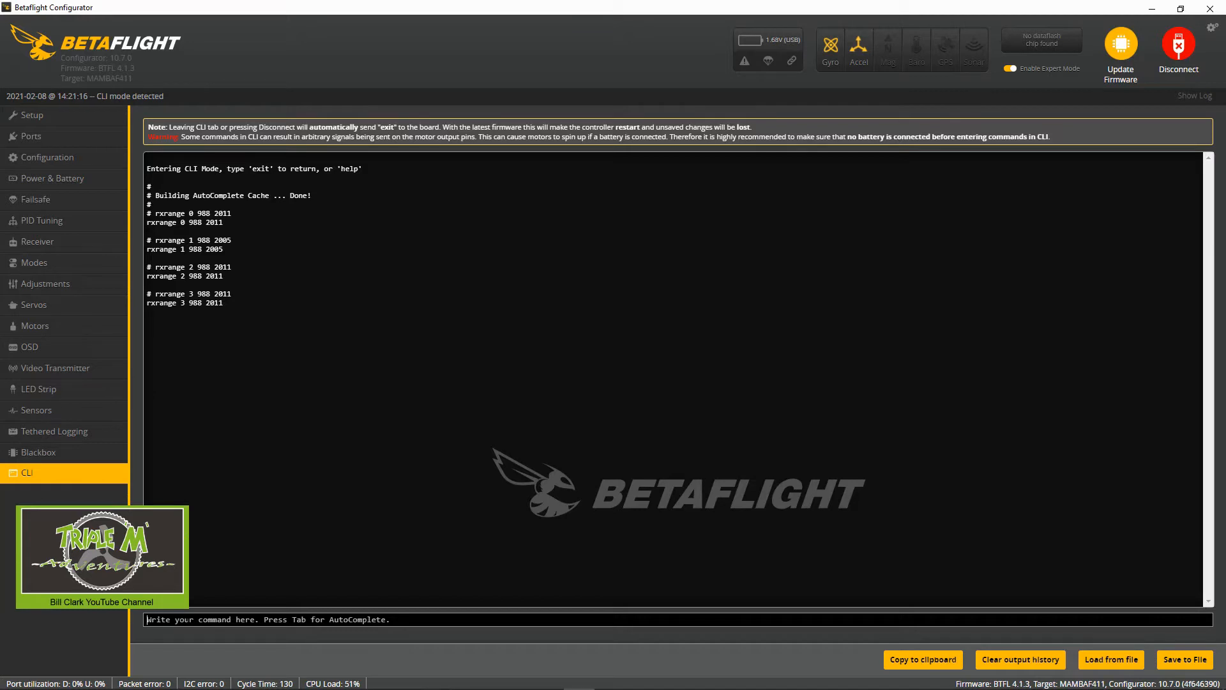
# Step: Save the CLI changes, then reconnect to the flight controller to check the receiver channel endpoints
pyautogui.write('save')
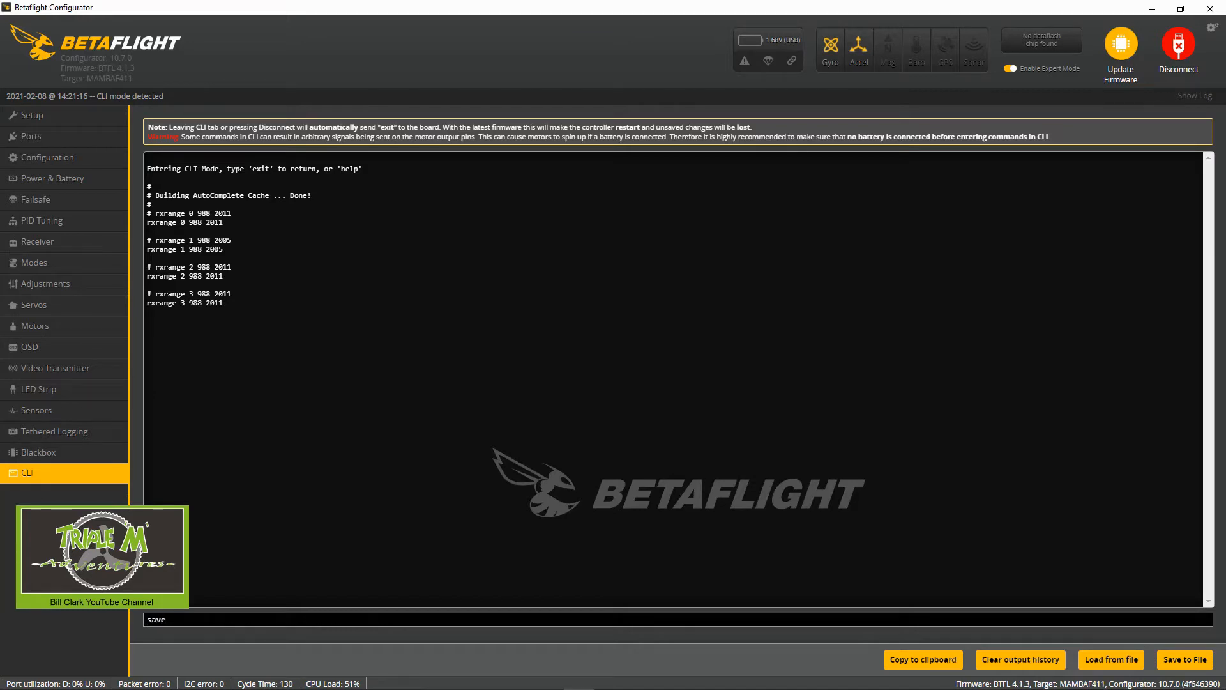
pyautogui.press('Return')
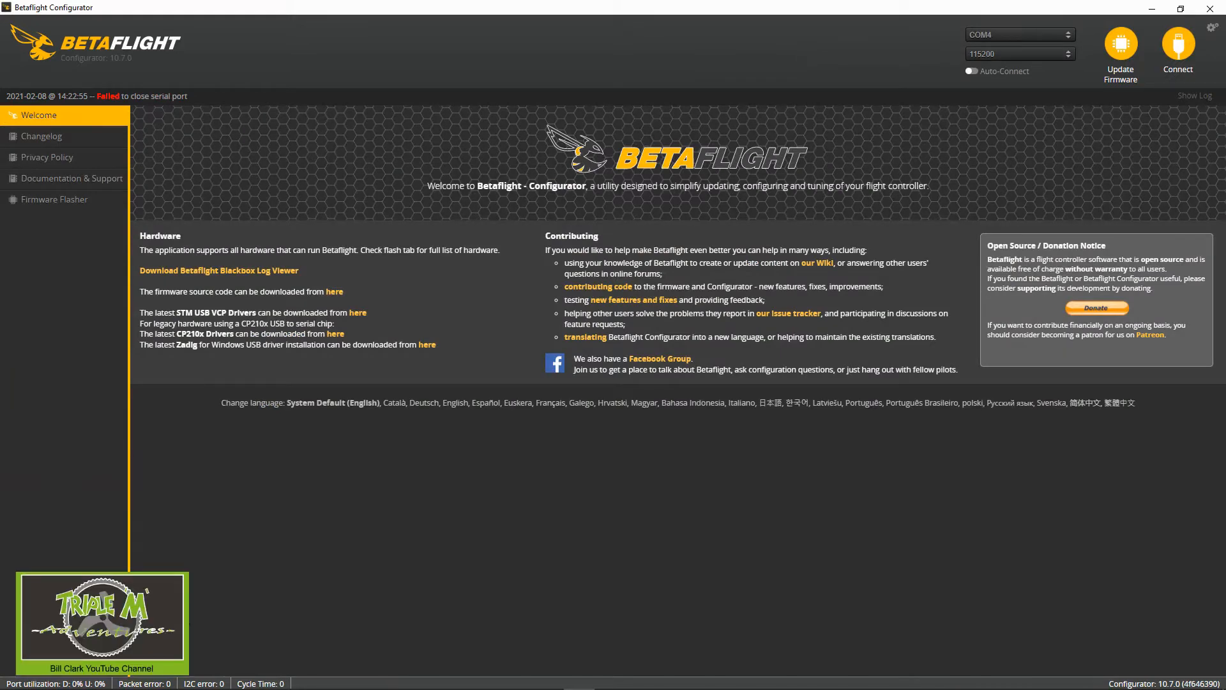
pyautogui.click(1178, 44)
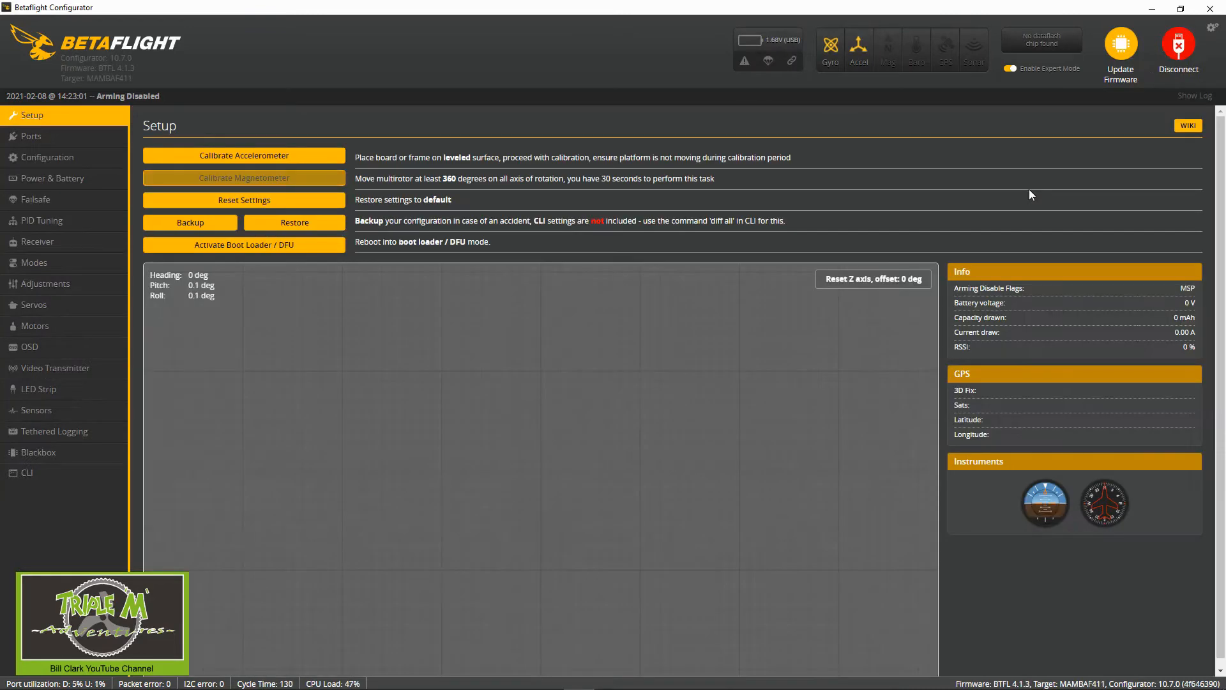
pyautogui.click(66, 241)
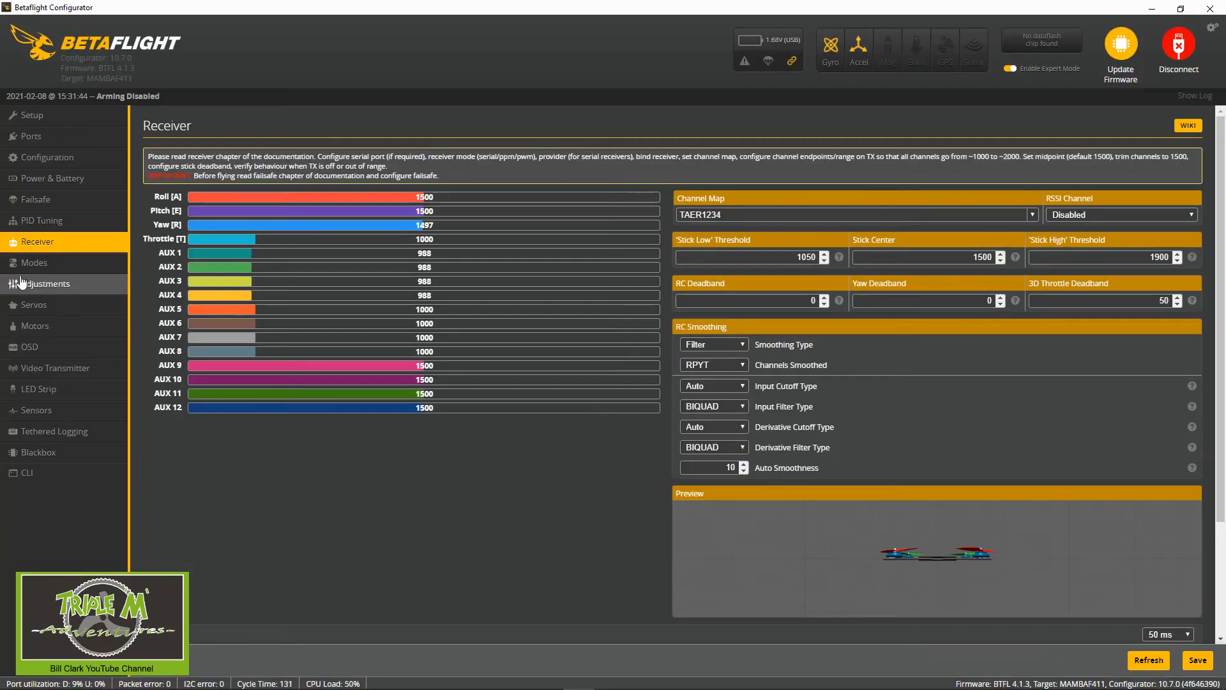
# Step: Show the unused flight modes and add an ANGLE mode range of 1300–1700 on AUX 2
pyautogui.click(28, 262)
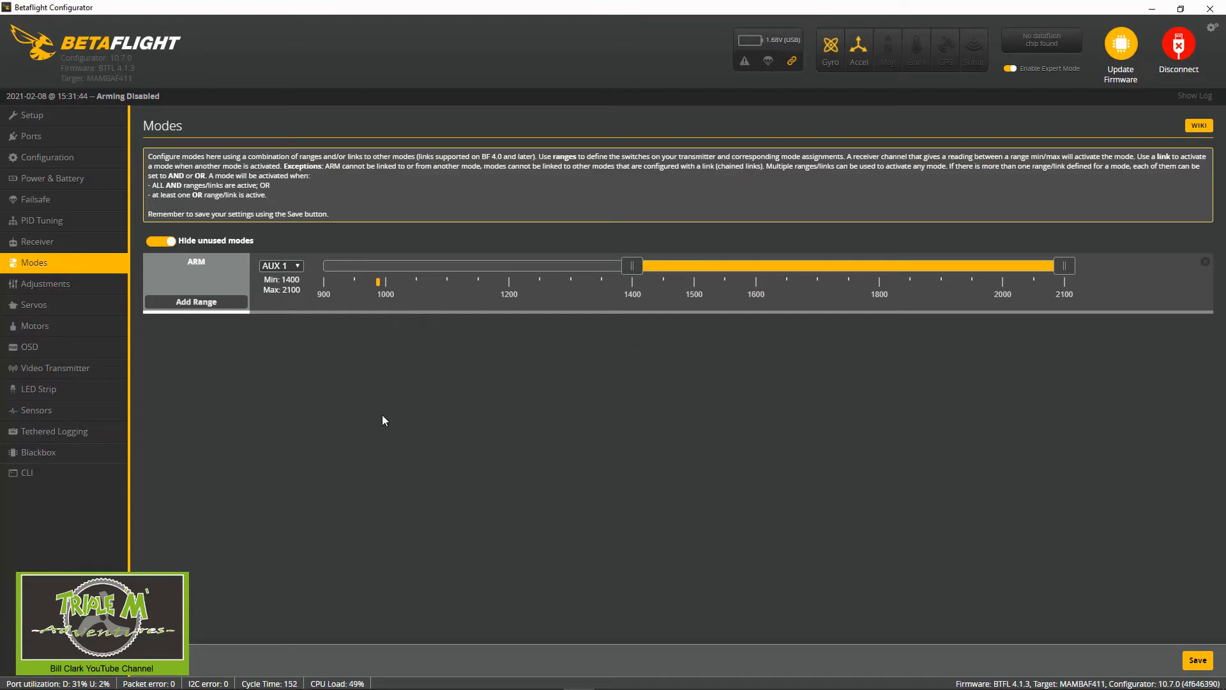
pyautogui.click(155, 242)
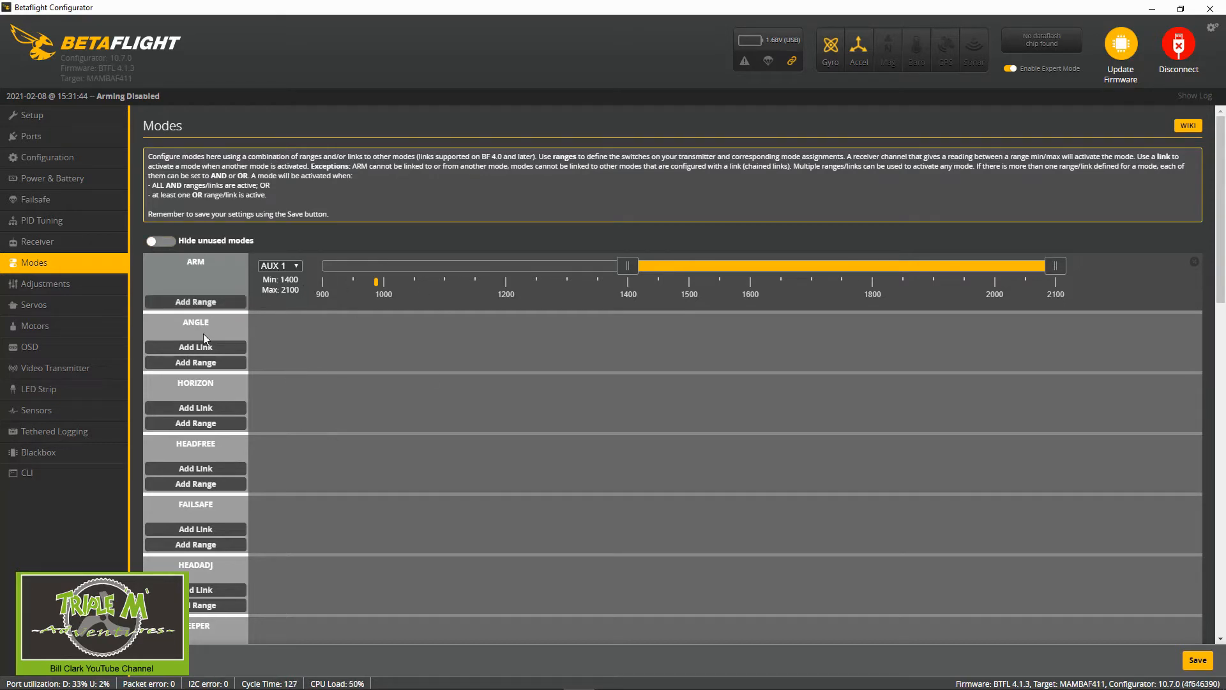
pyautogui.click(205, 369)
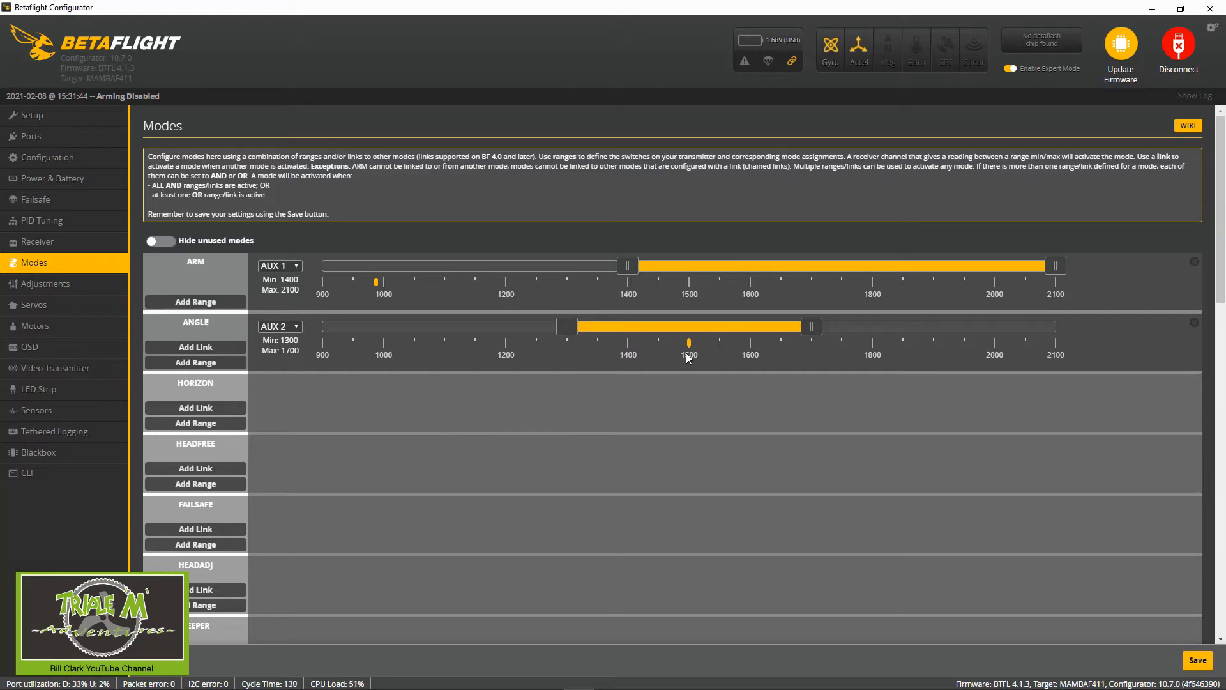
# Step: Add a HORIZON mode range on AUX 2 and set it to 1775–2100
pyautogui.click(199, 424)
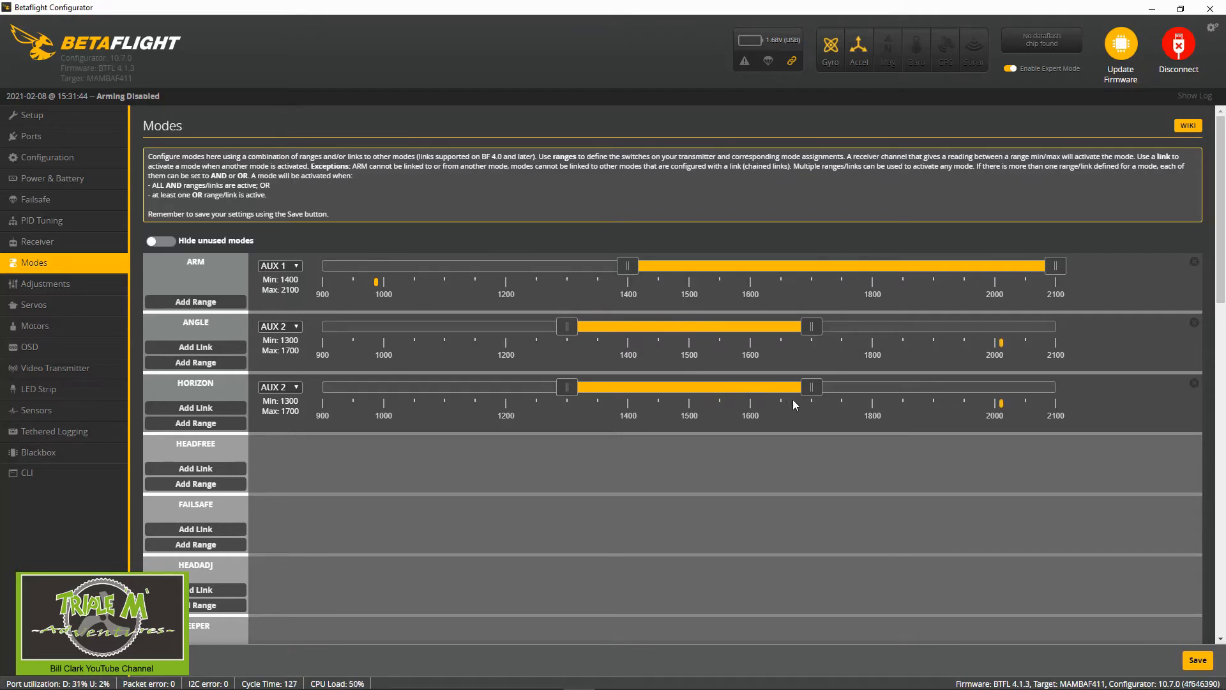
pyautogui.moveTo(811, 387); pyautogui.dragTo(1151, 392)
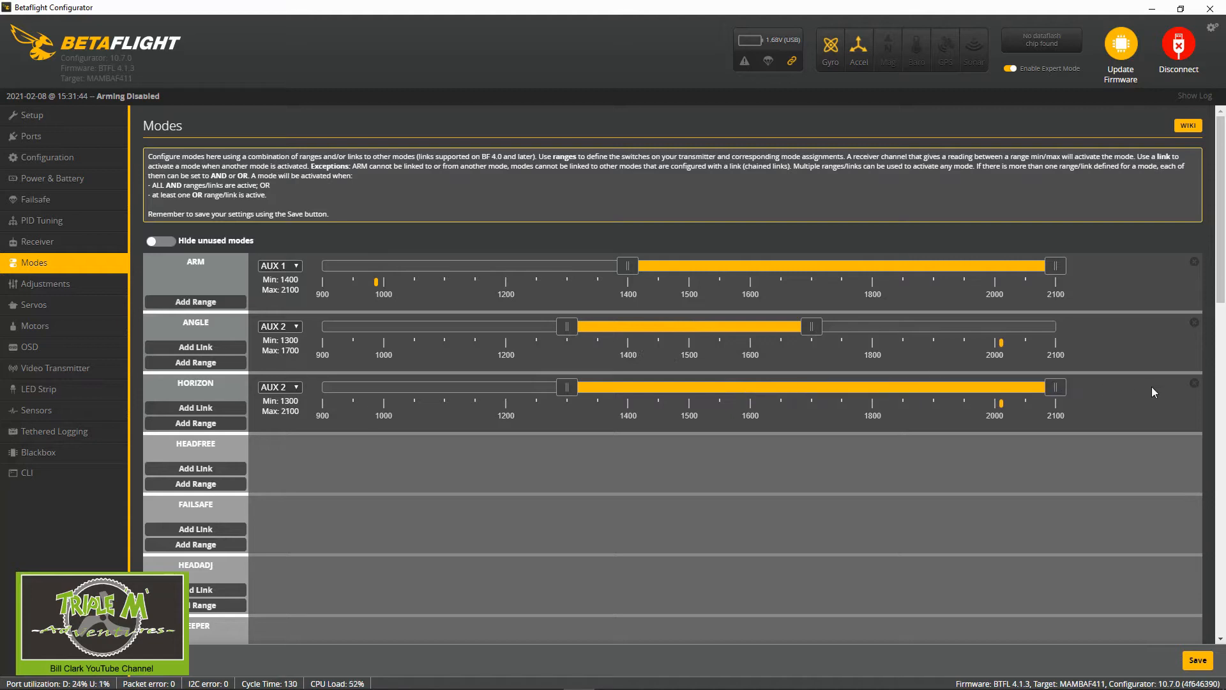
pyautogui.moveTo(569, 387); pyautogui.dragTo(862, 397)
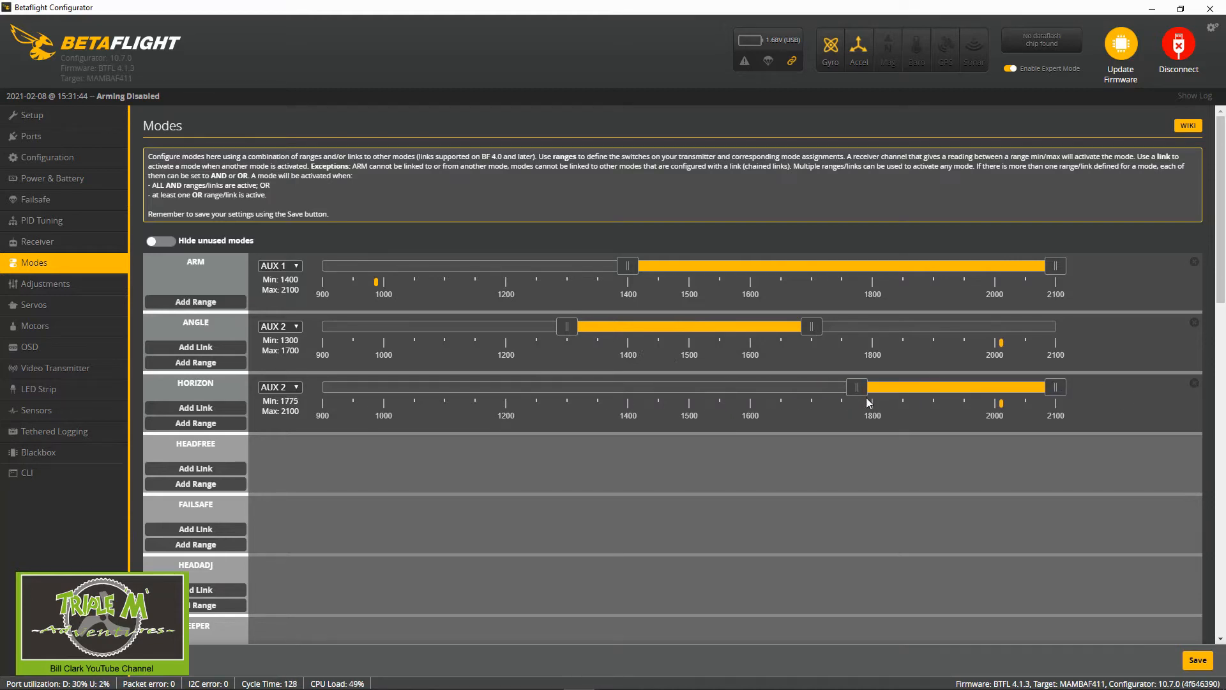
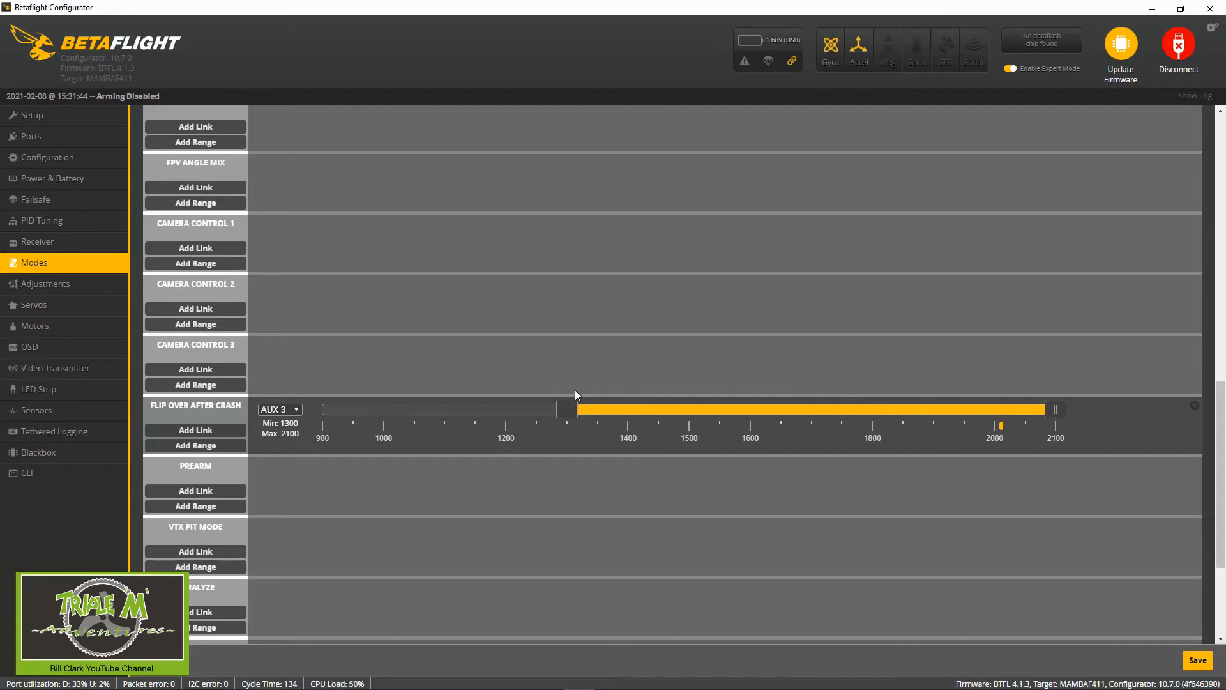
# Step: Set the FLIP OVER AFTER CRASH range minimum to 1875, add a BEEPER range of 1300–1700 on AUX 4, and save the modes
pyautogui.moveTo(570, 409); pyautogui.dragTo(900, 434)
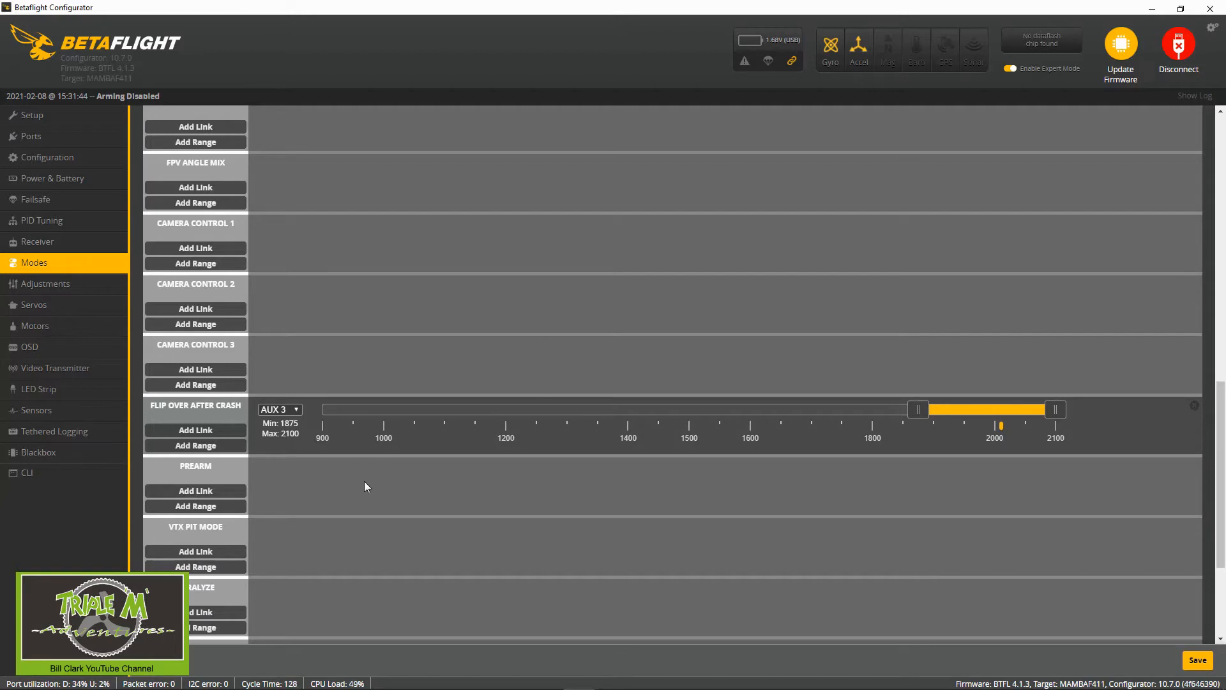
pyautogui.scroll(6, 364, 487)
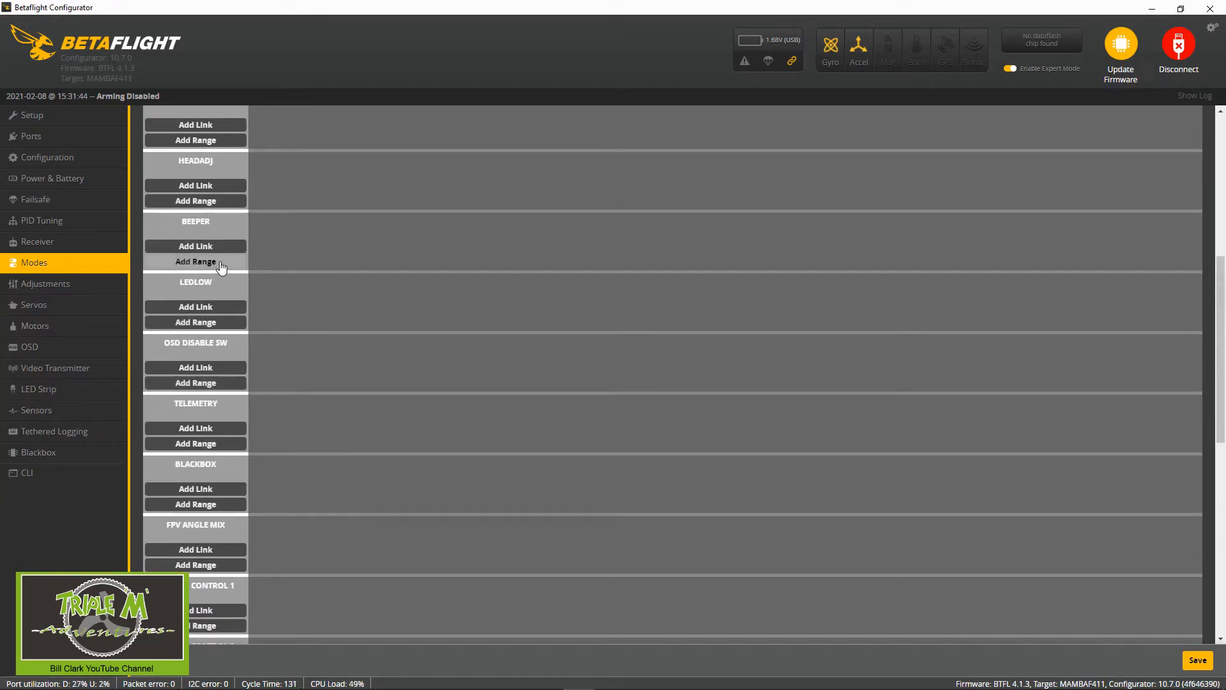
pyautogui.click(195, 262)
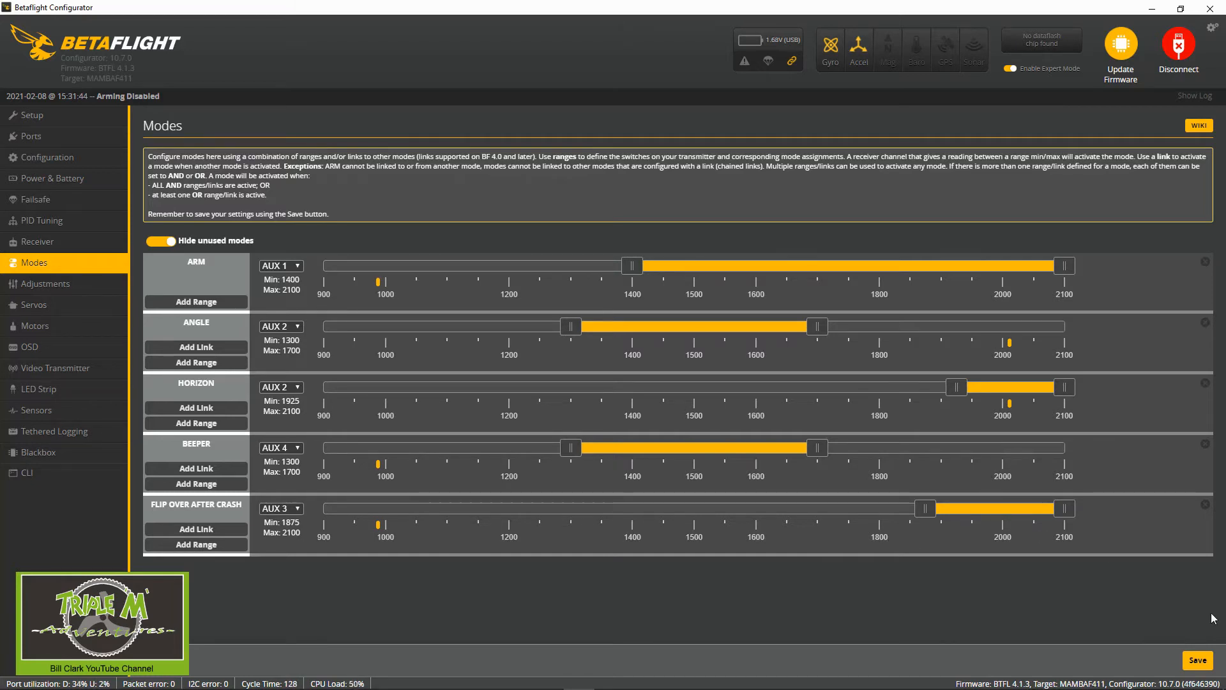
pyautogui.click(1202, 661)
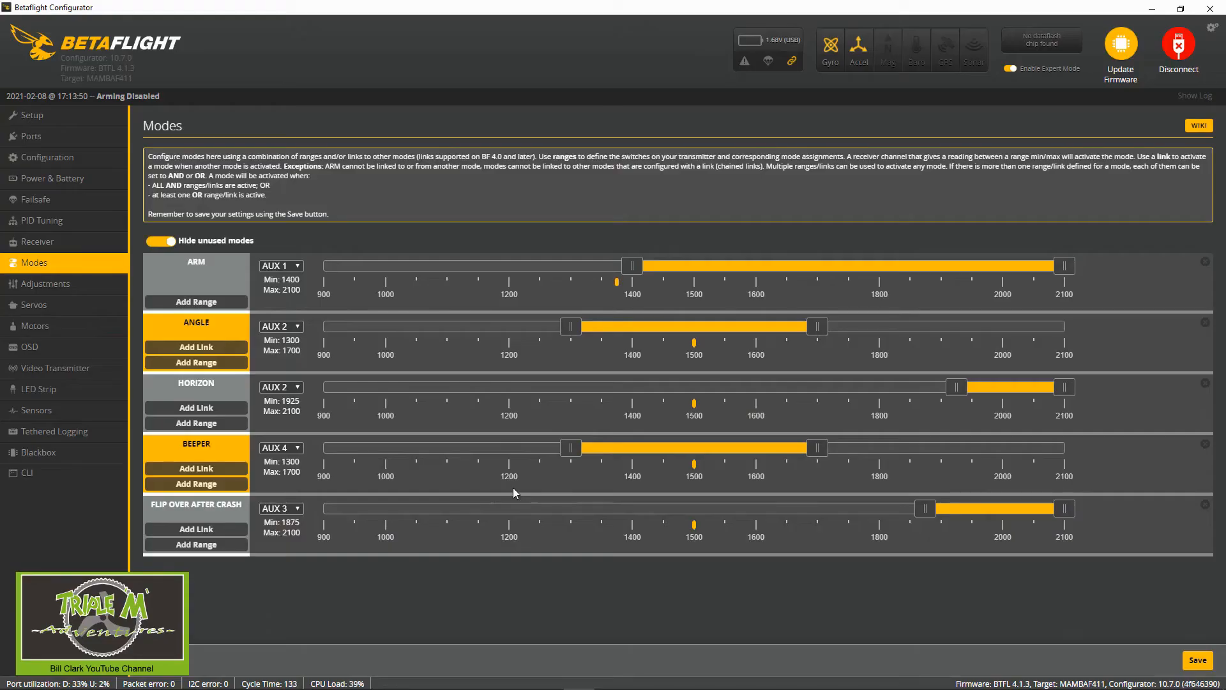
# Step: Load vtx_table_TX400.json from the Diatone Tina Whoop folder as the video transmitter's VTX table and save it
pyautogui.click(40, 370)
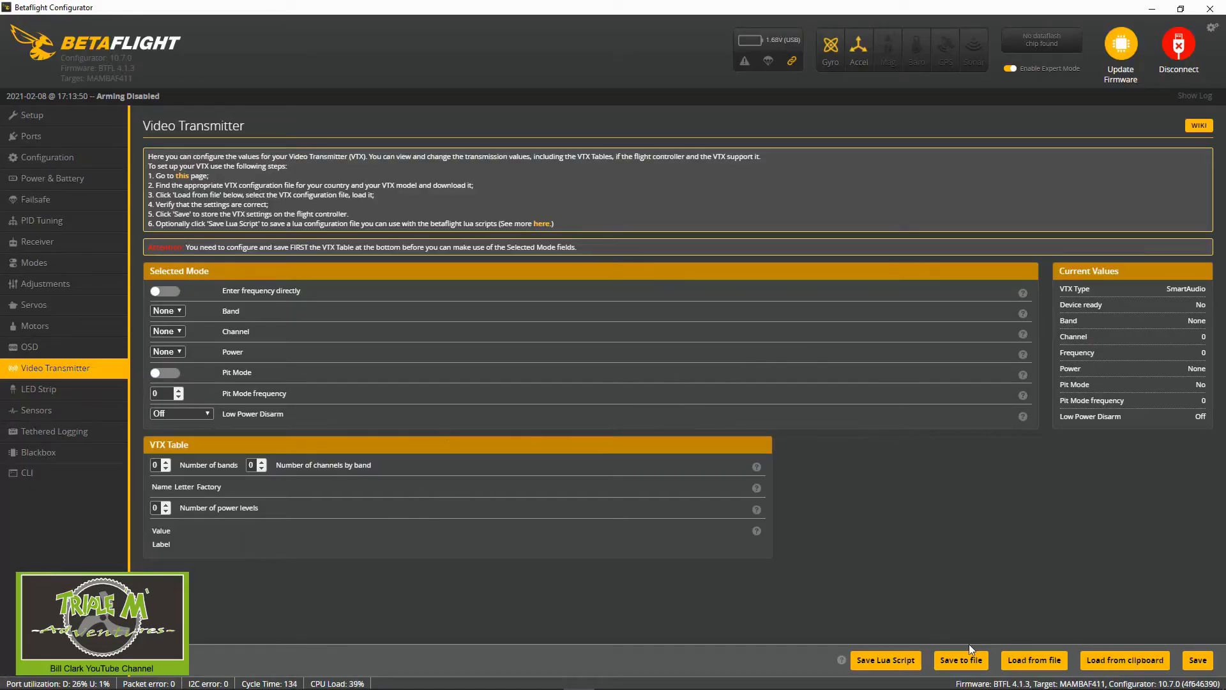
pyautogui.click(1040, 661)
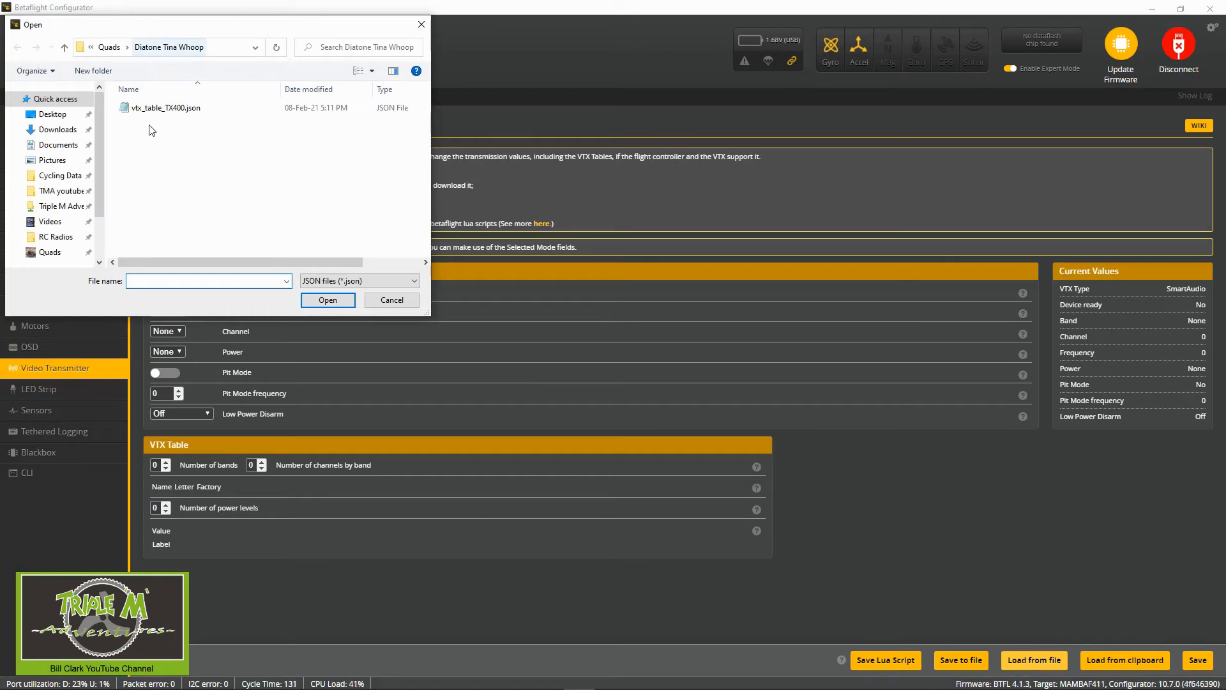
pyautogui.click(160, 108)
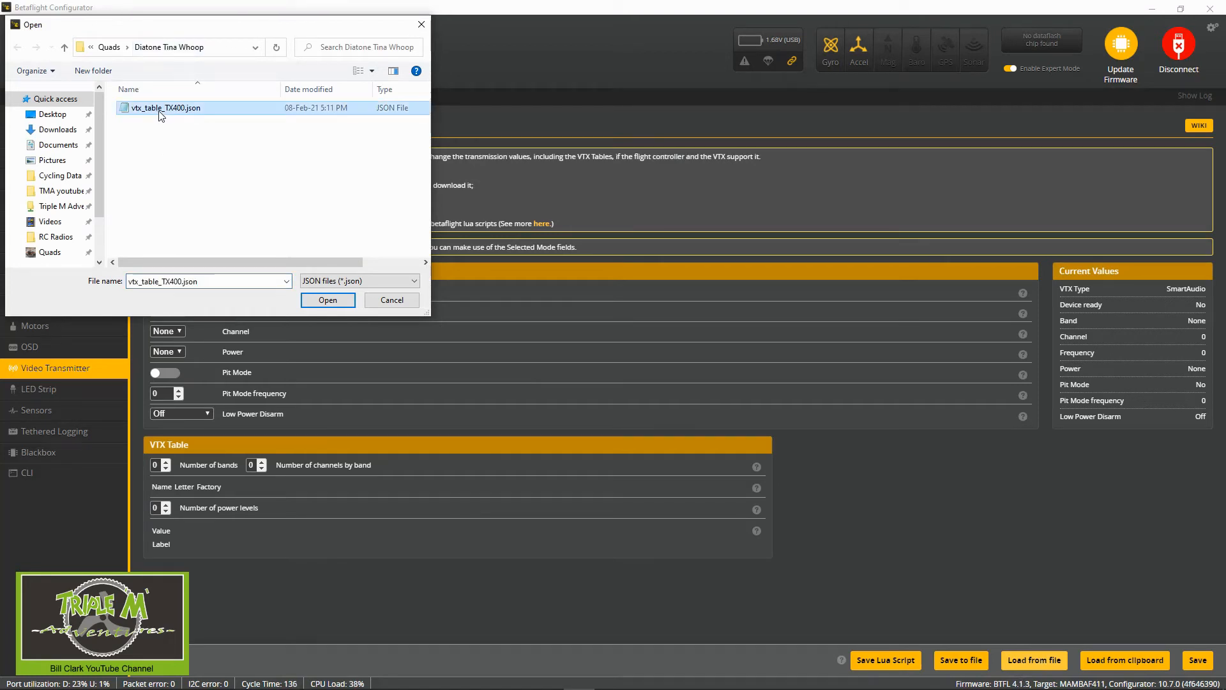
pyautogui.click(327, 300)
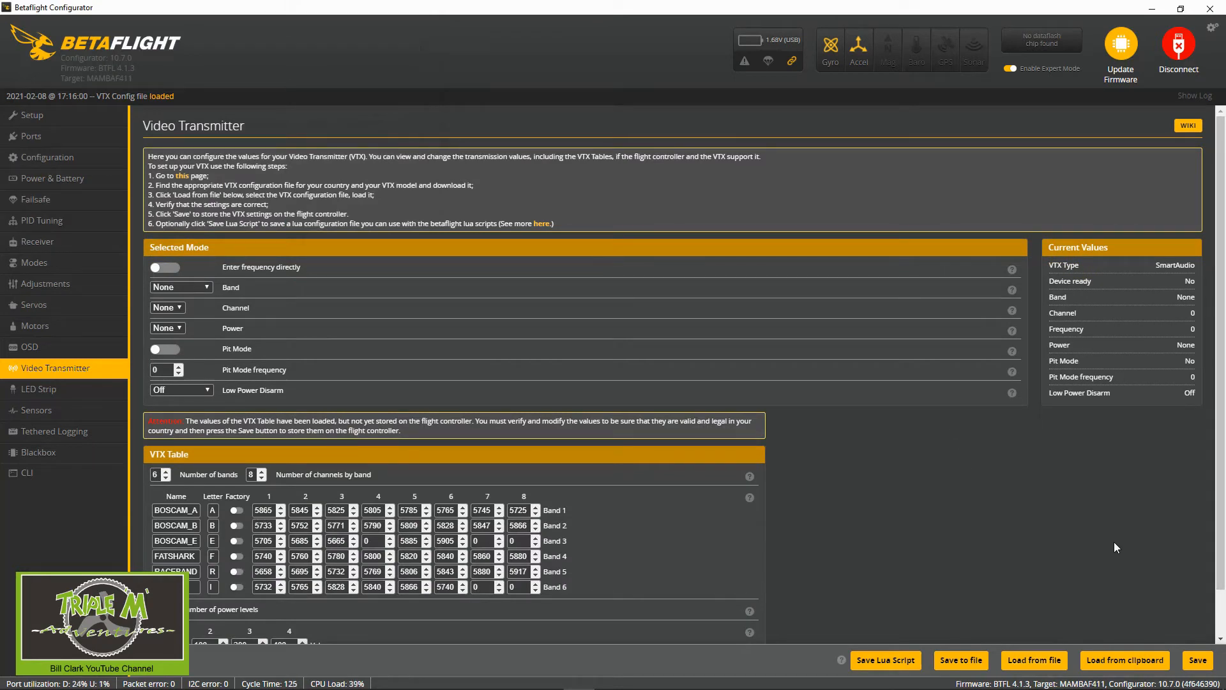
pyautogui.scroll(-1, 921, 475)
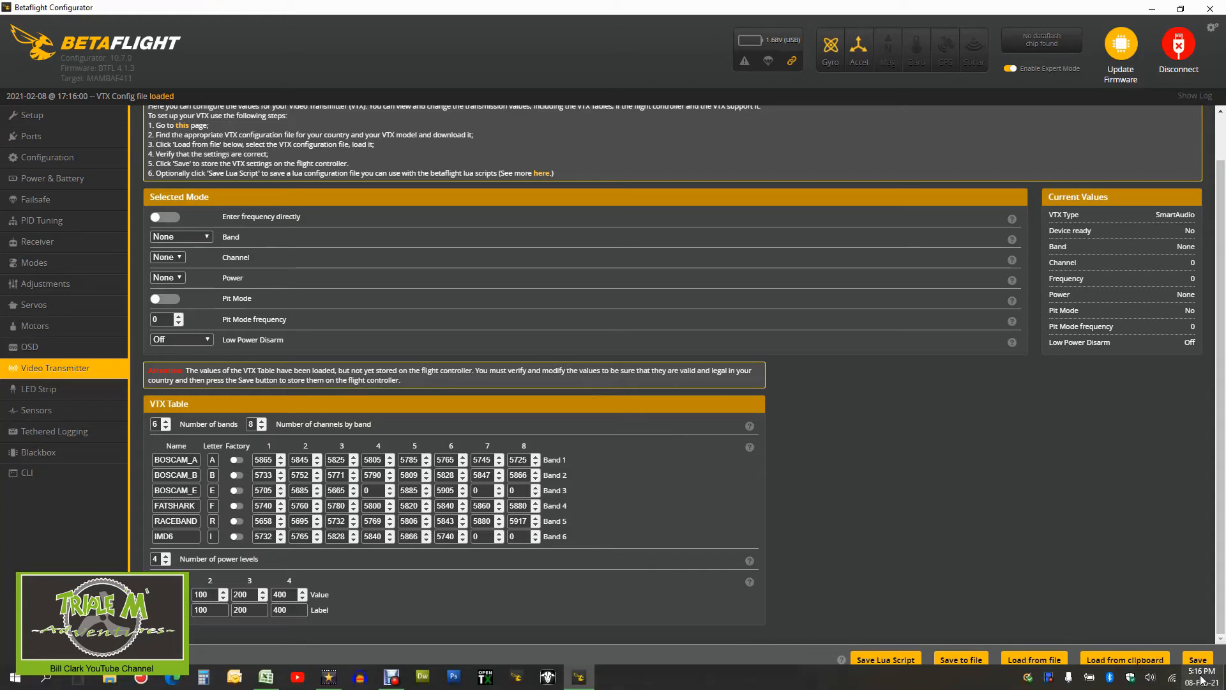
pyautogui.click(1199, 664)
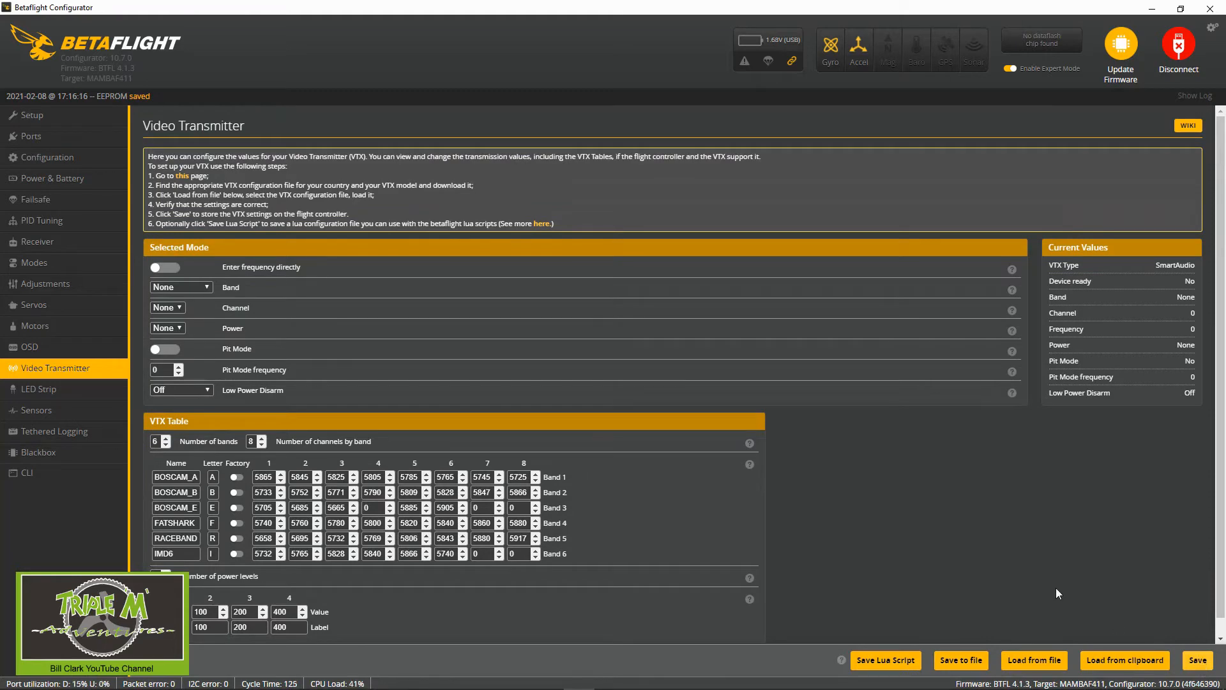
# Step: Disconnect and reconnect the flight controller to check that the VTX table is stored
pyautogui.scroll(-1, 1048, 535)
pyautogui.click(1178, 43)
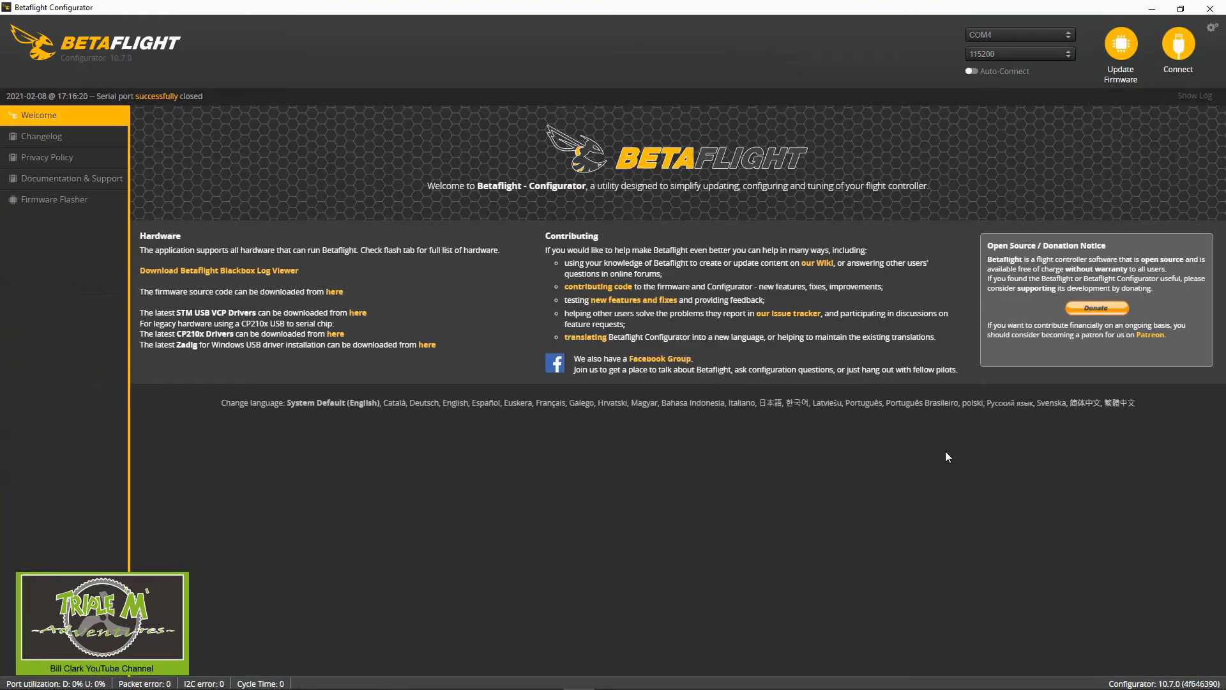
pyautogui.click(1178, 43)
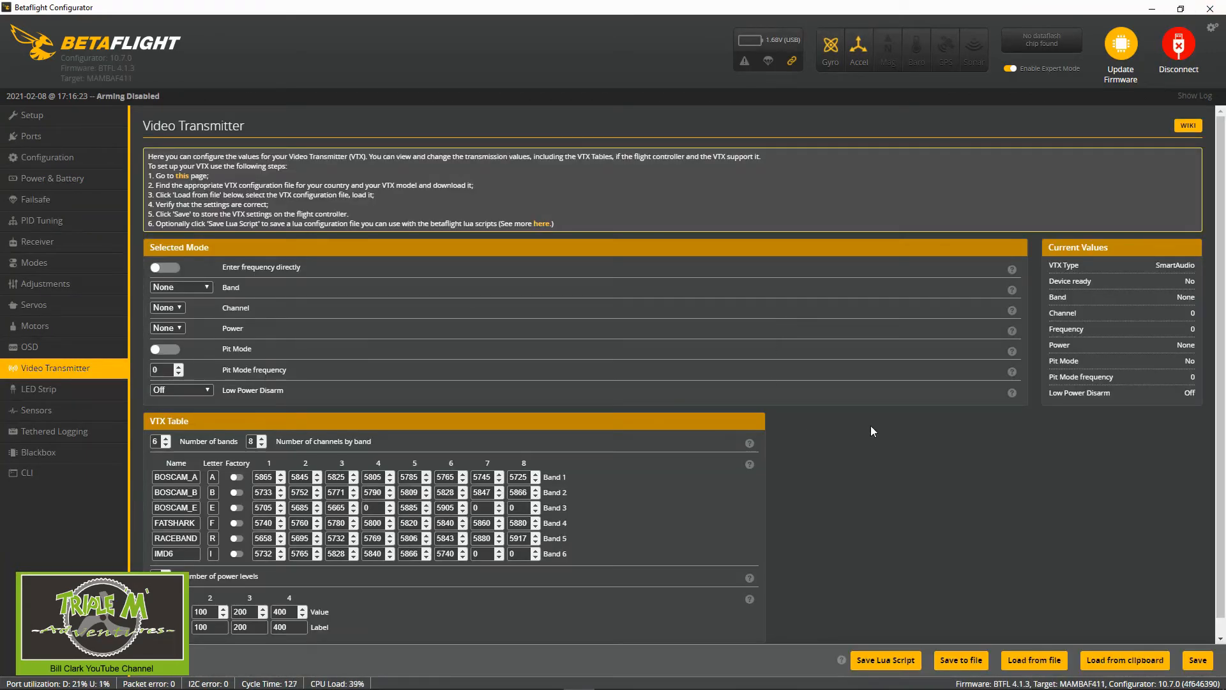
pyautogui.scroll(-1, 856, 425)
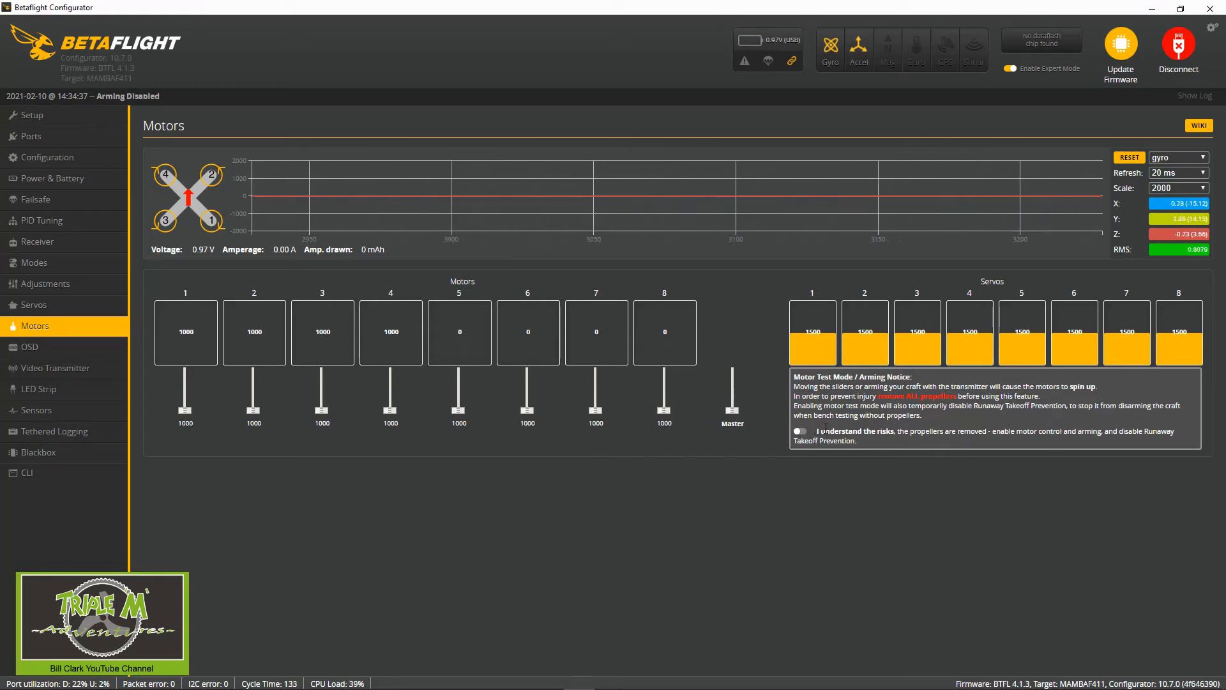
# Step: Enable motor test mode by accepting the propeller risk notice and briefly test motor 1
pyautogui.click(802, 432)
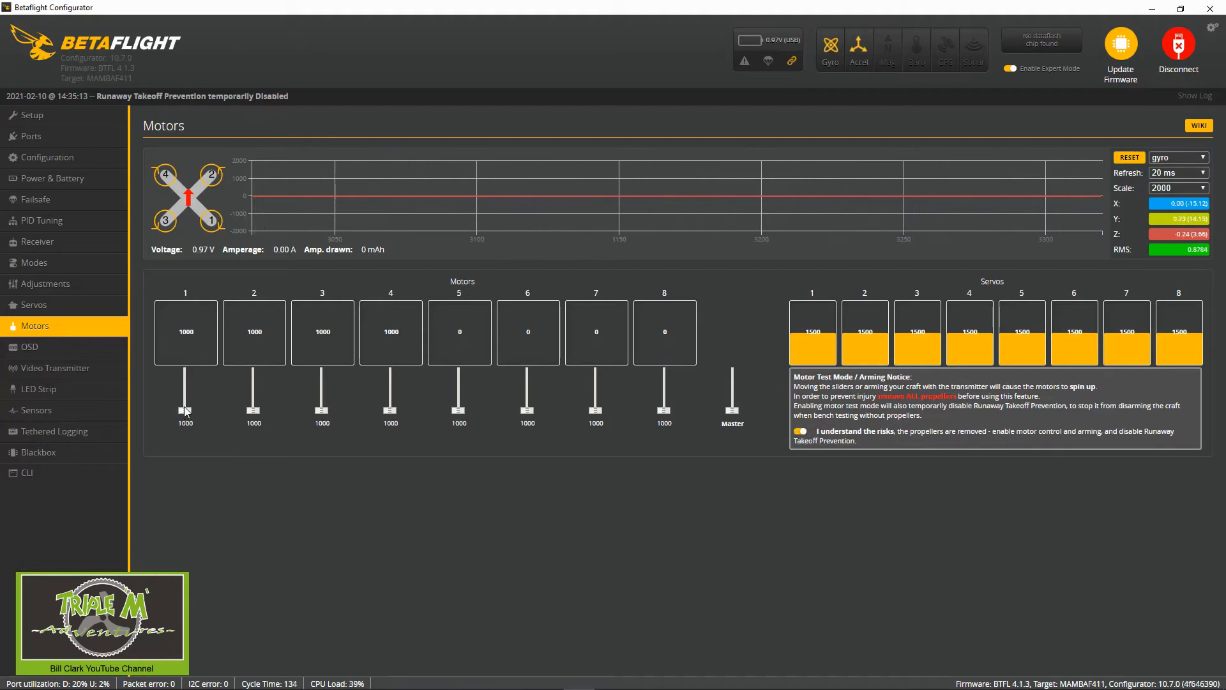
pyautogui.moveTo(184, 406); pyautogui.dragTo(187, 417)
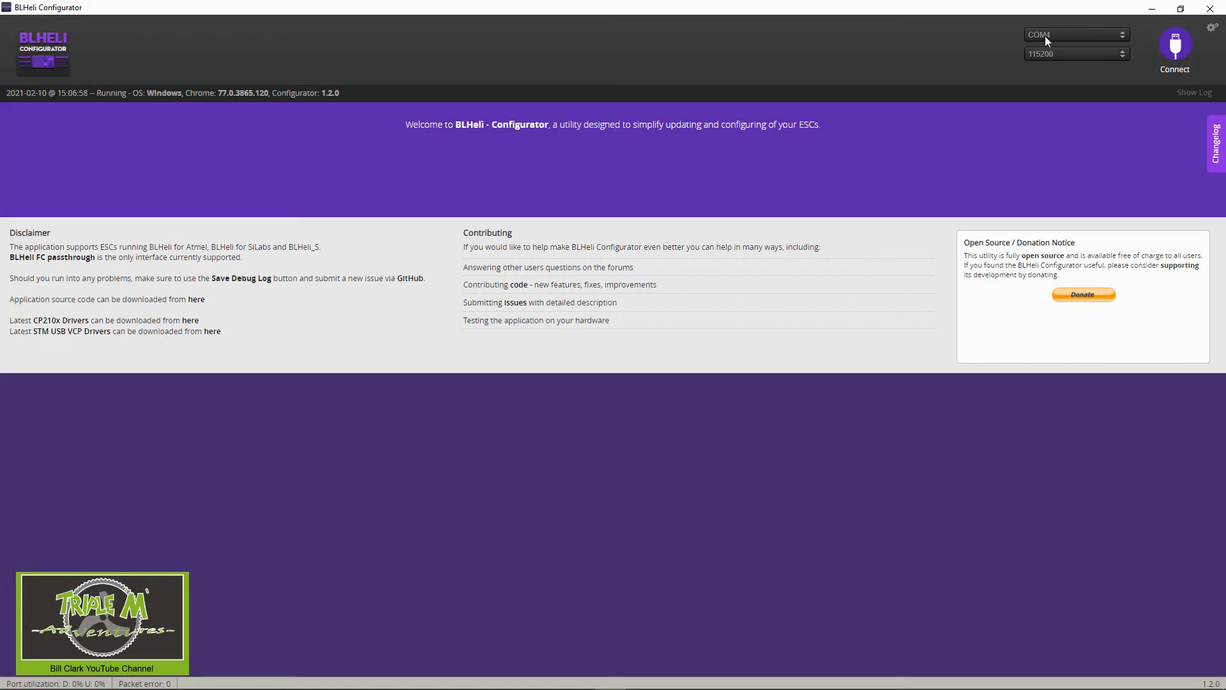
# Step: Switch to BLHeli Configurator and connect to the flight controller on COM4 at 115200 baud
pyautogui.click(1177, 43)
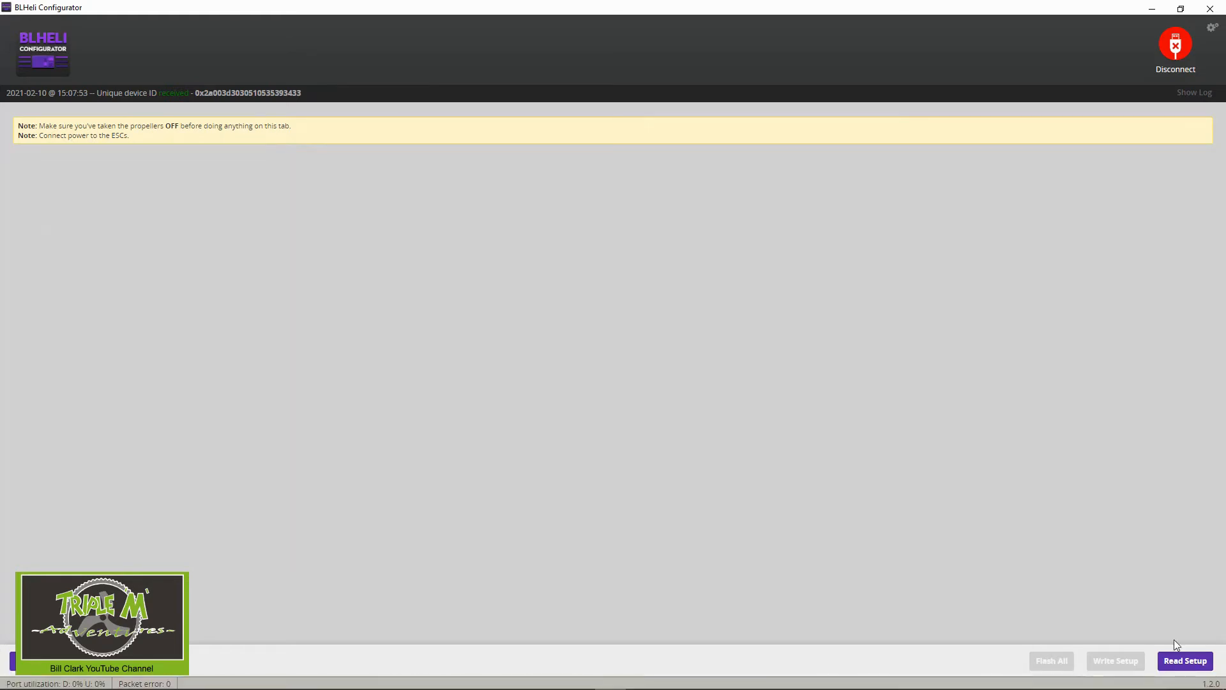
# Step: Read the ESC setup, reread it to load all four ESCs, and write the setup to them
pyautogui.click(1183, 661)
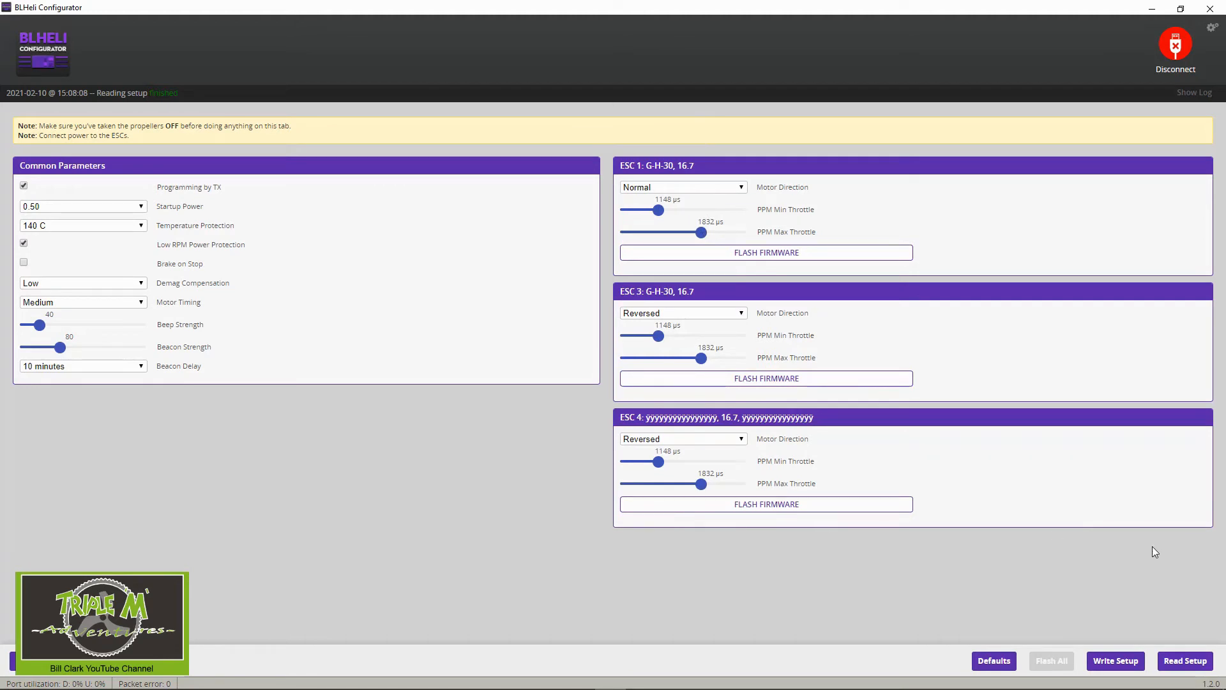
pyautogui.click(1188, 664)
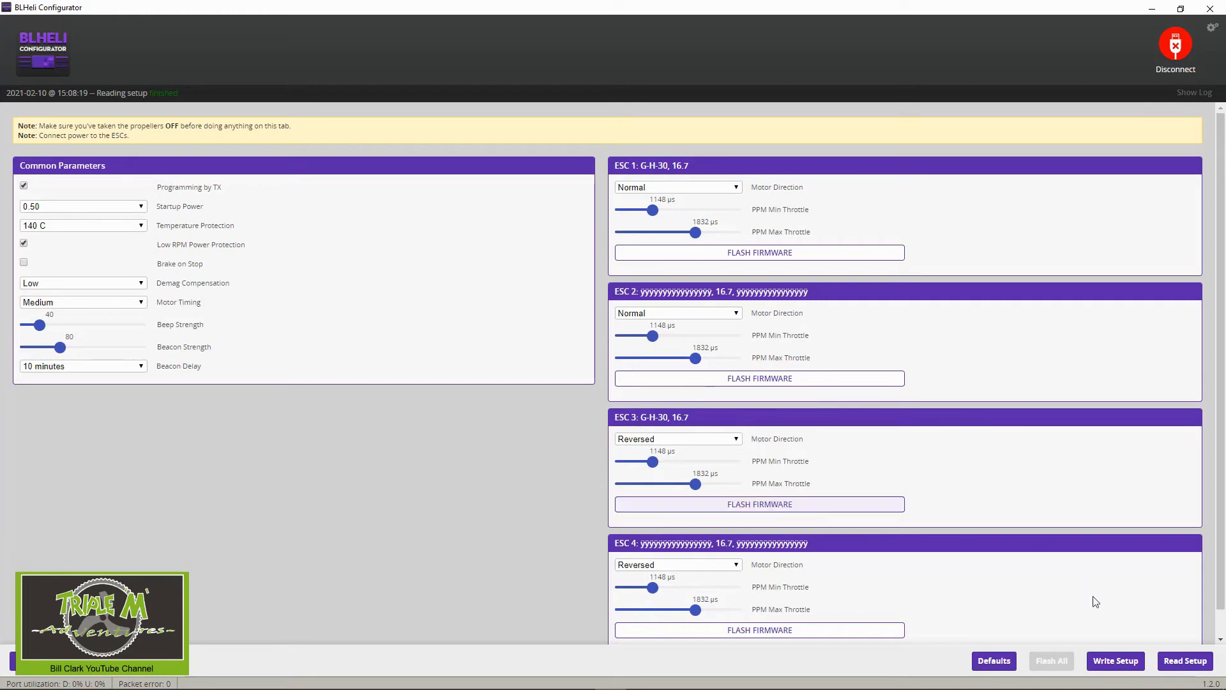
pyautogui.click(1113, 665)
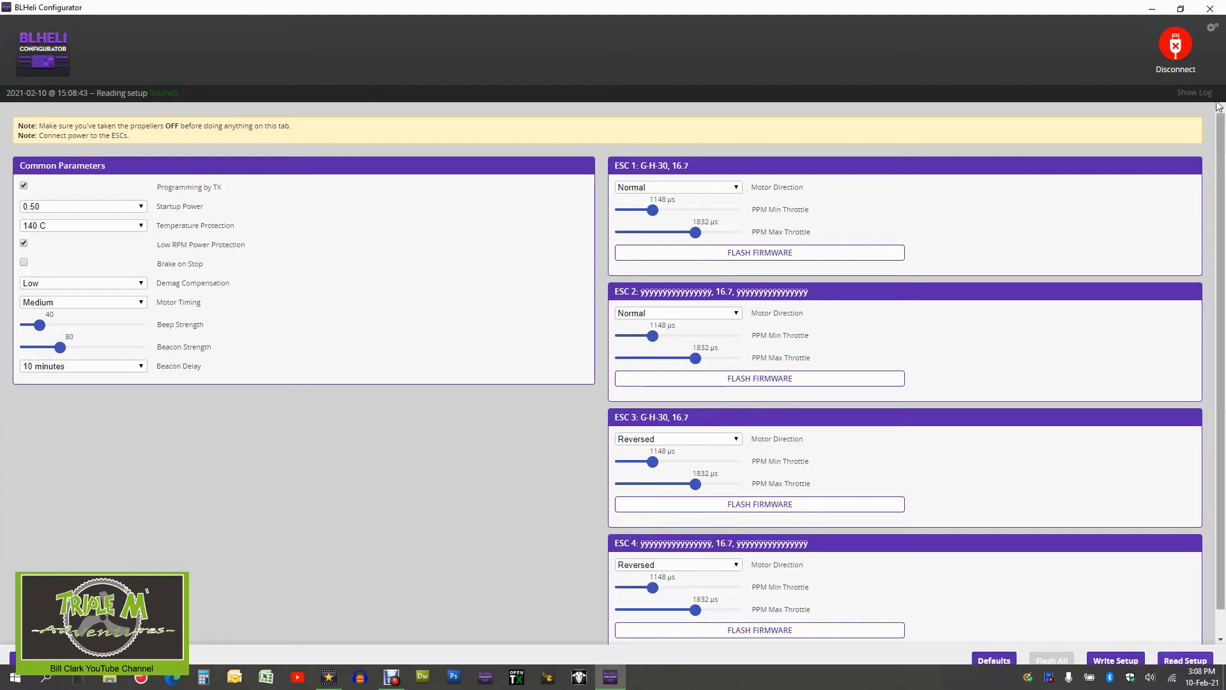
# Step: Reconnect to the flight controller, read the setup of all four ESCs to check it, and disconnect
pyautogui.click(1176, 51)
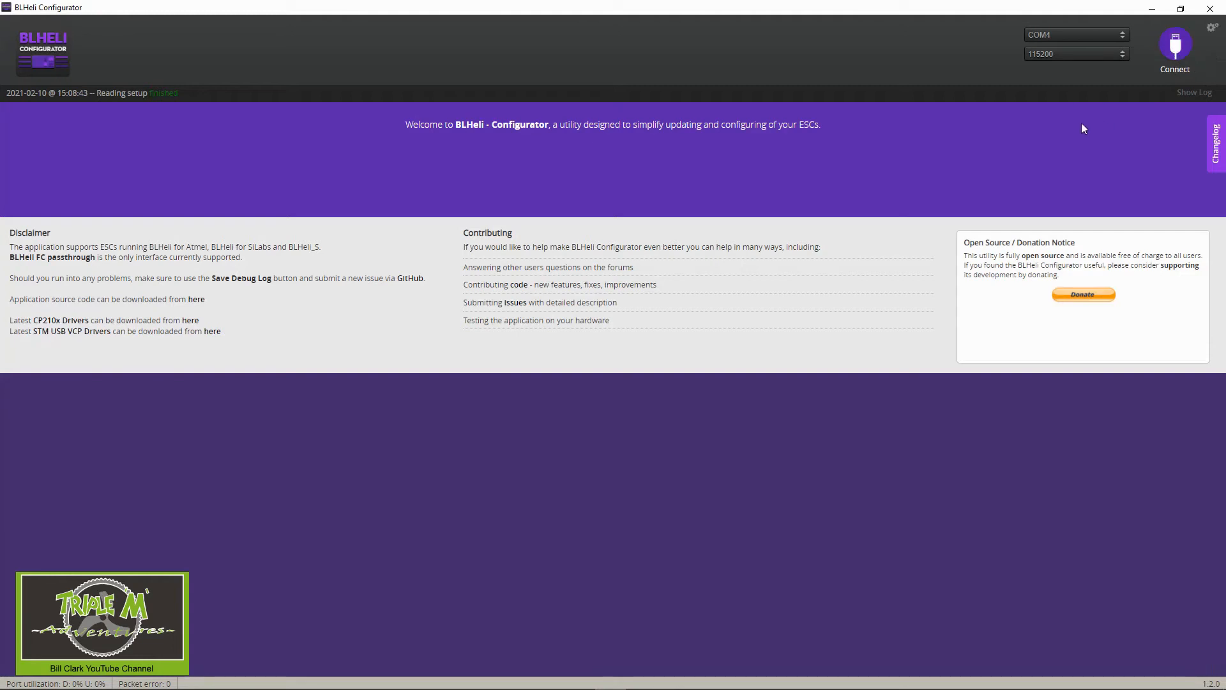
pyautogui.click(1178, 48)
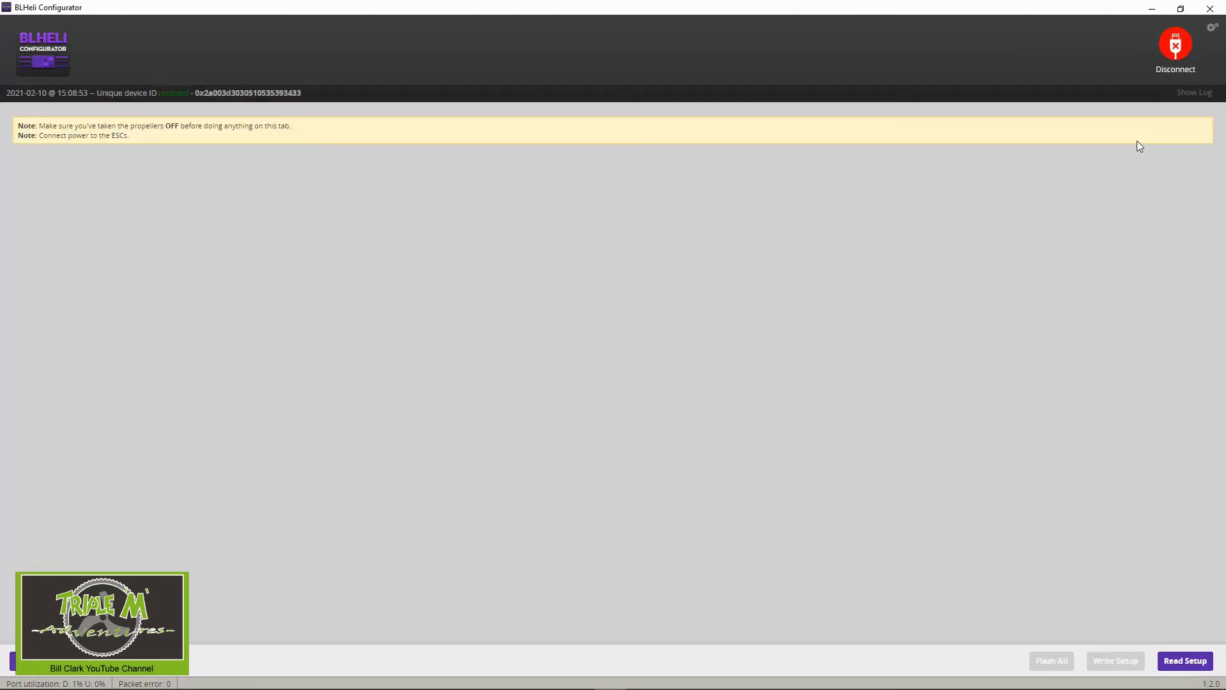
pyautogui.click(1172, 659)
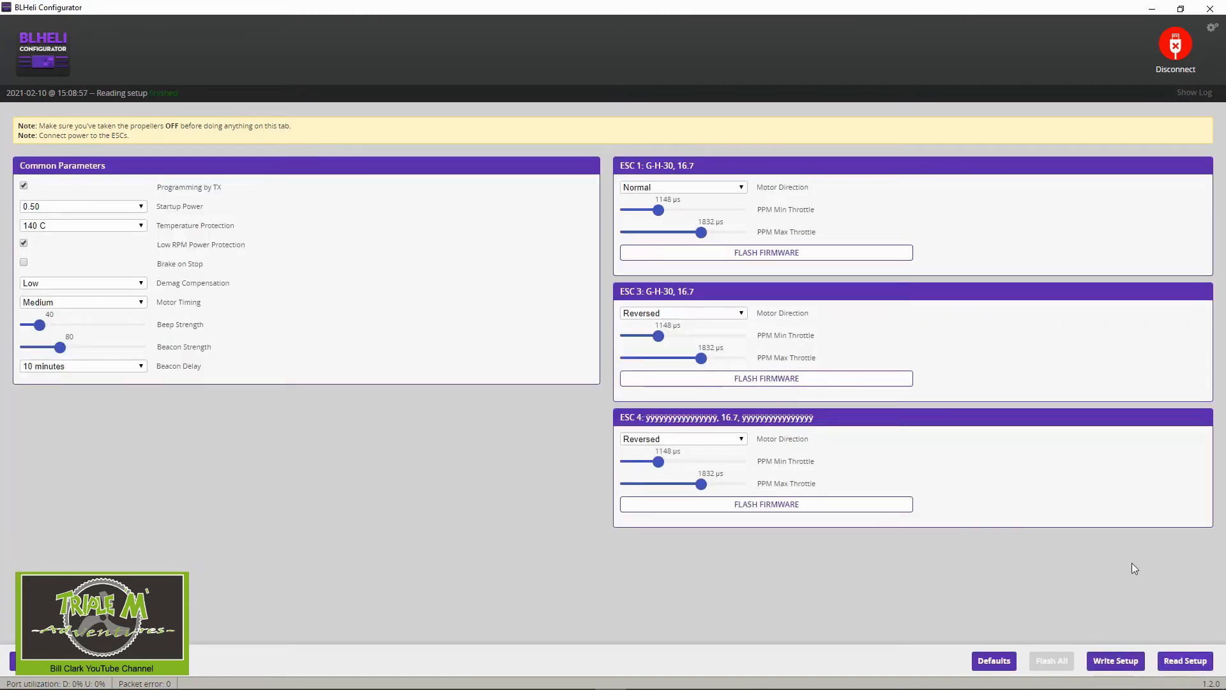
pyautogui.click(1192, 664)
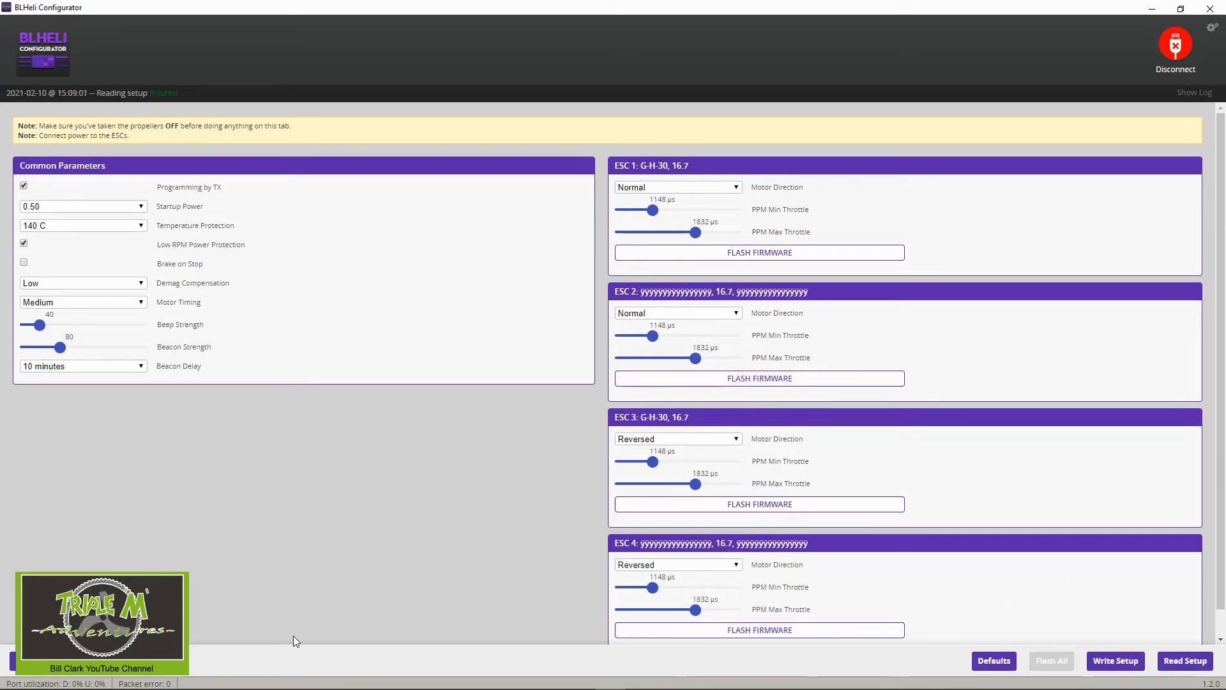
pyautogui.click(1168, 46)
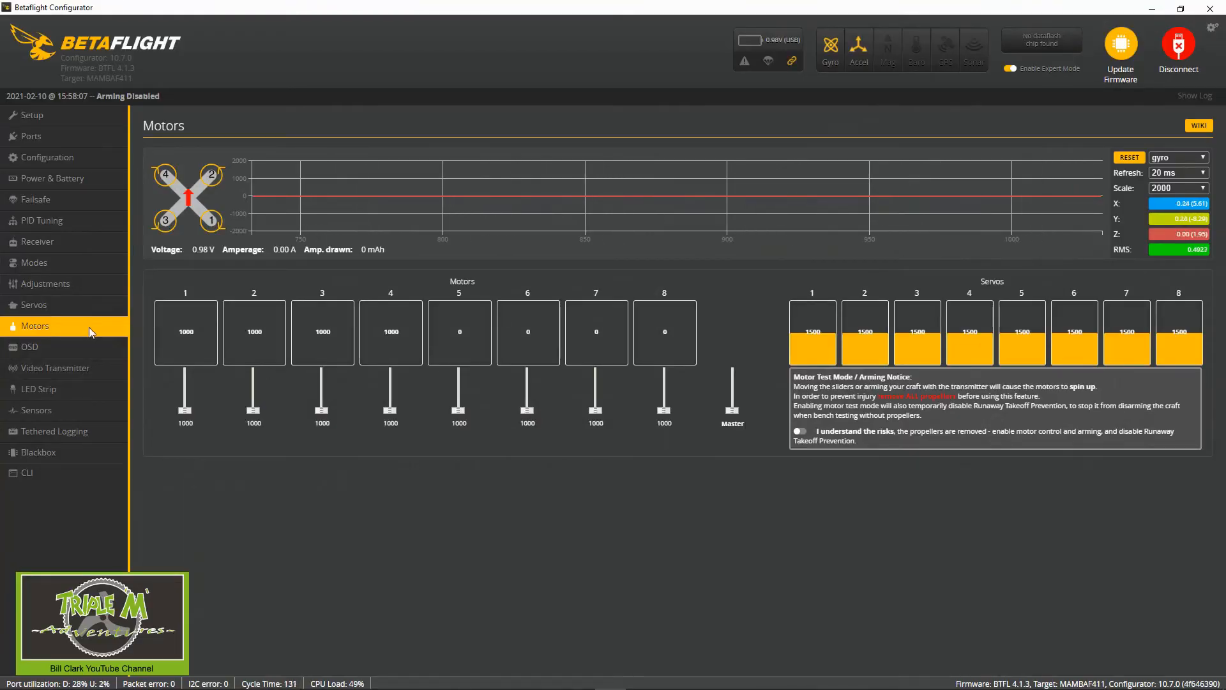
# Step: In Betaflight's OSD, centre the craft name along the preview's top edge and turn off the anti gravity and battery average cell voltage elements
pyautogui.click(79, 346)
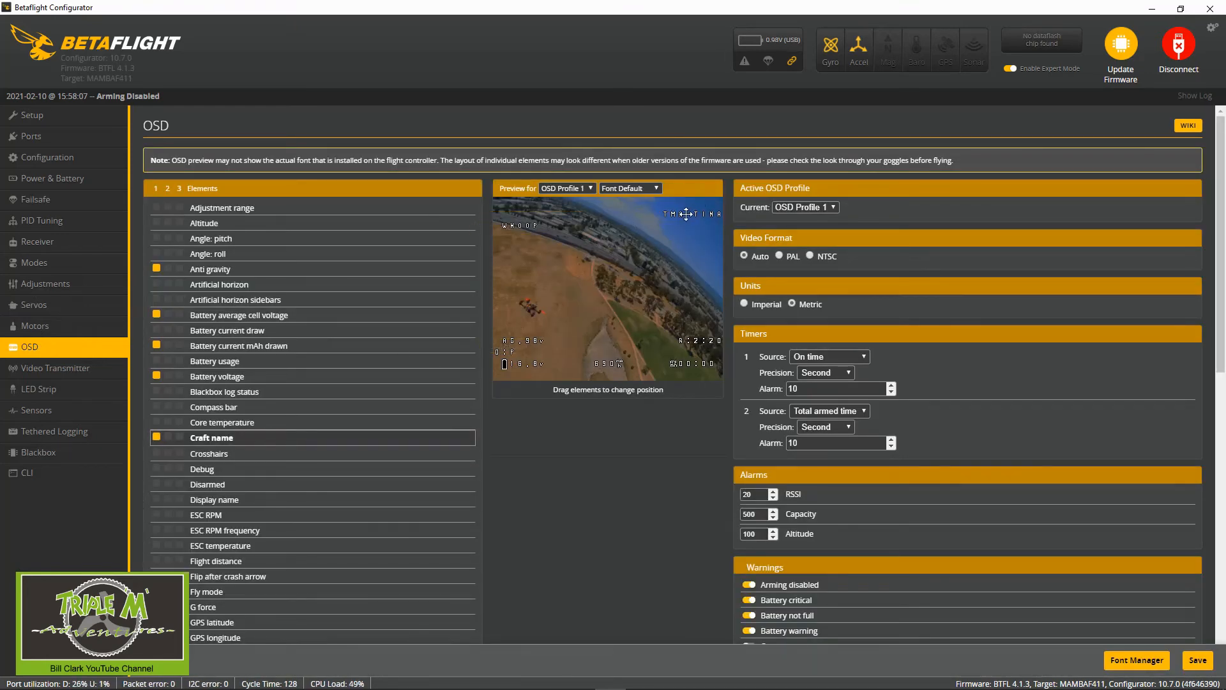
pyautogui.moveTo(679, 213); pyautogui.dragTo(559, 217)
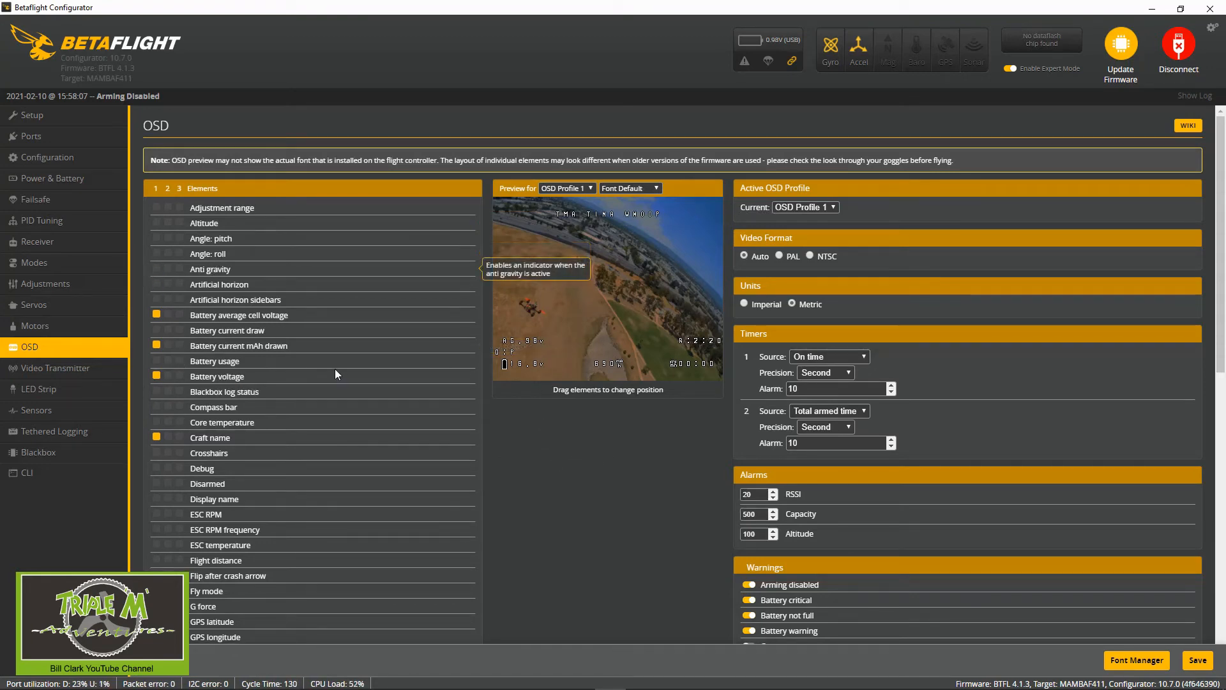
pyautogui.scroll(-1, 328, 312)
pyautogui.click(154, 250)
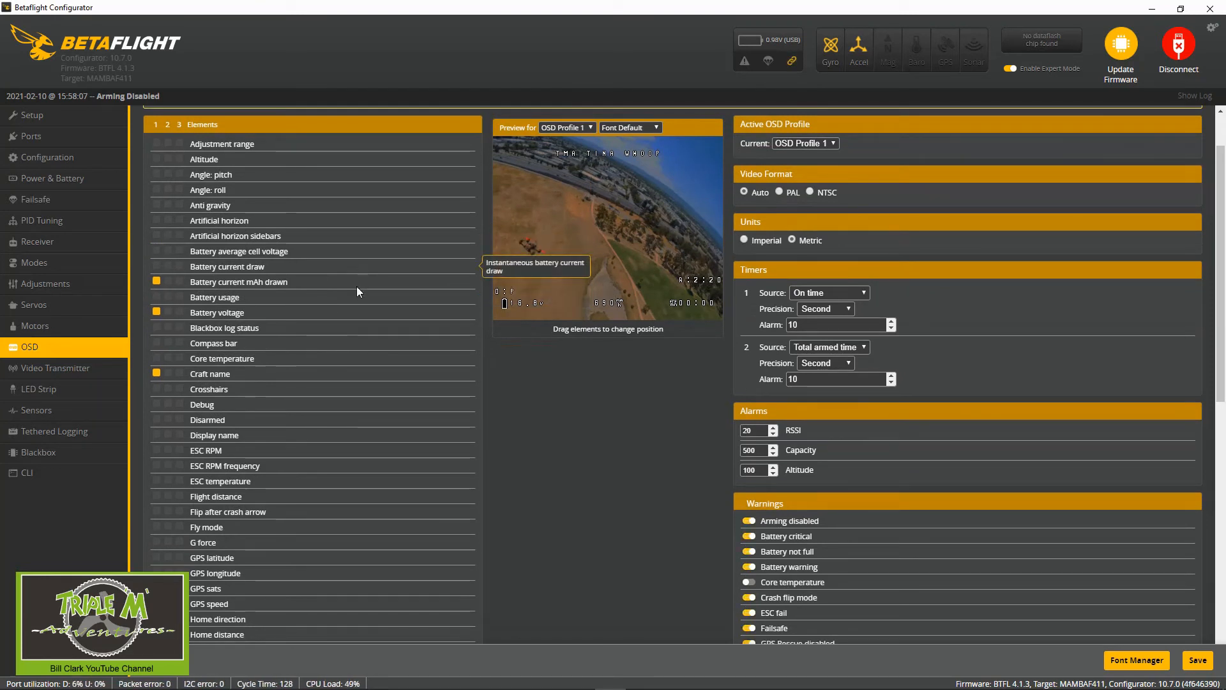
# Step: Enable the RSSI value and Warnings elements for OSD profile 1
pyautogui.scroll(-1, 357, 287)
pyautogui.scroll(-1, 357, 286)
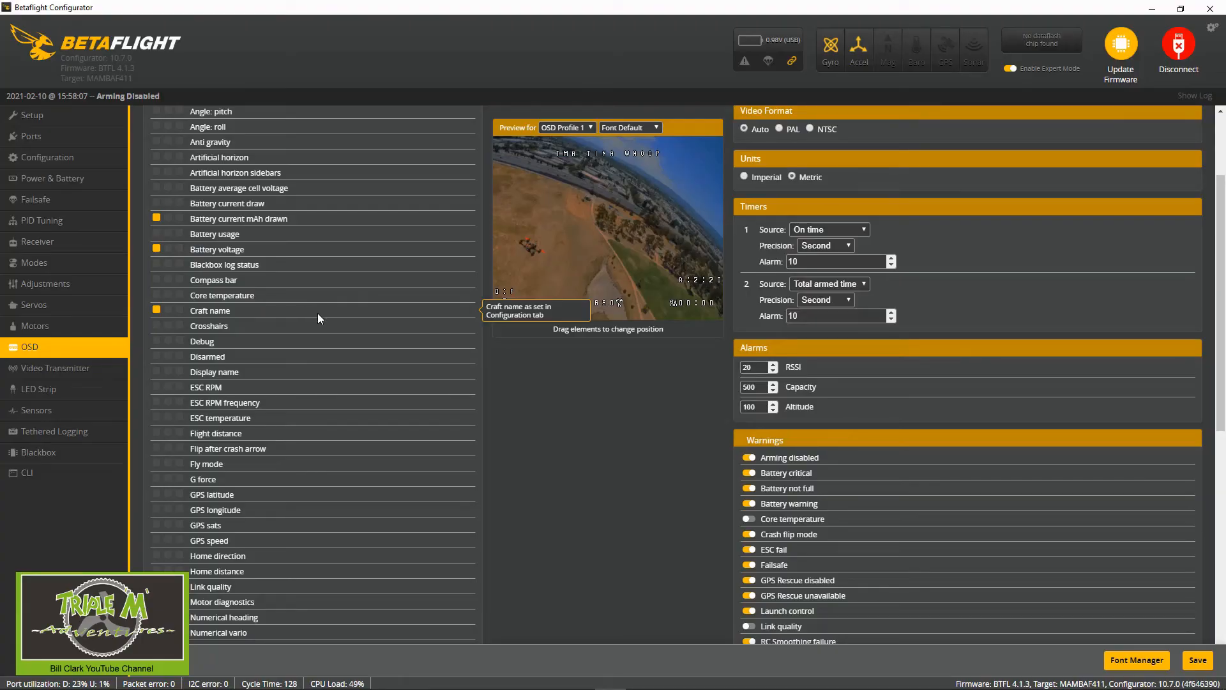
pyautogui.scroll(-3, 333, 313)
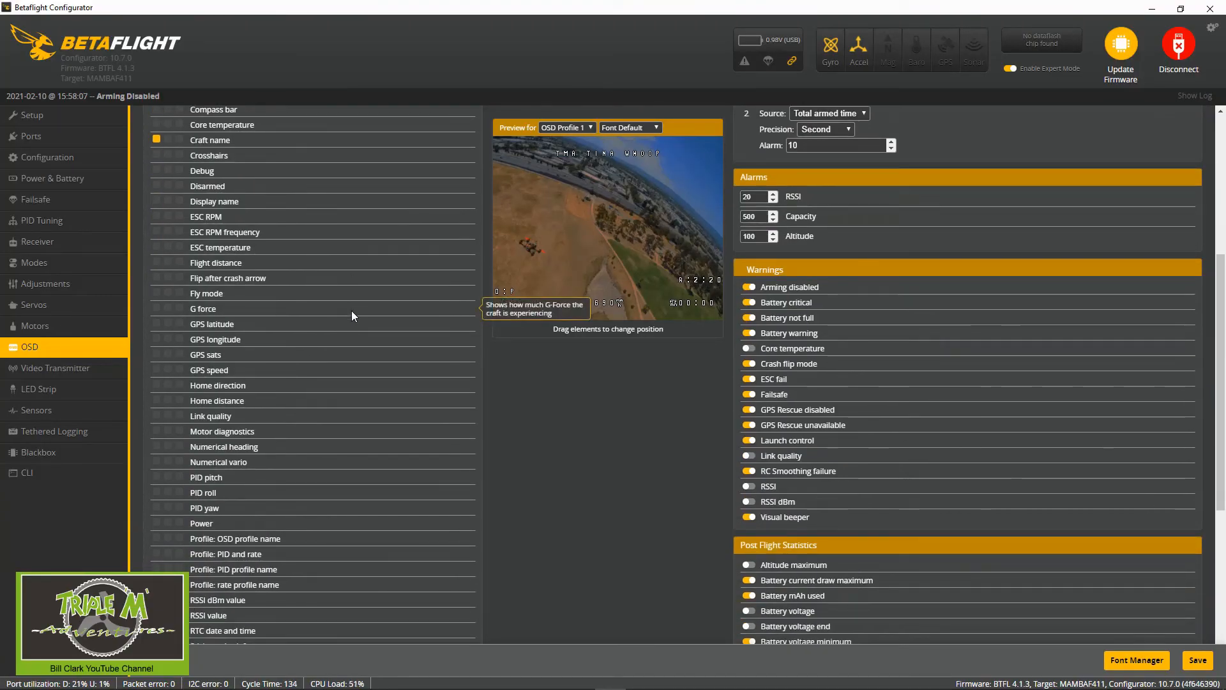
pyautogui.scroll(1, 351, 310)
pyautogui.scroll(-3, 351, 311)
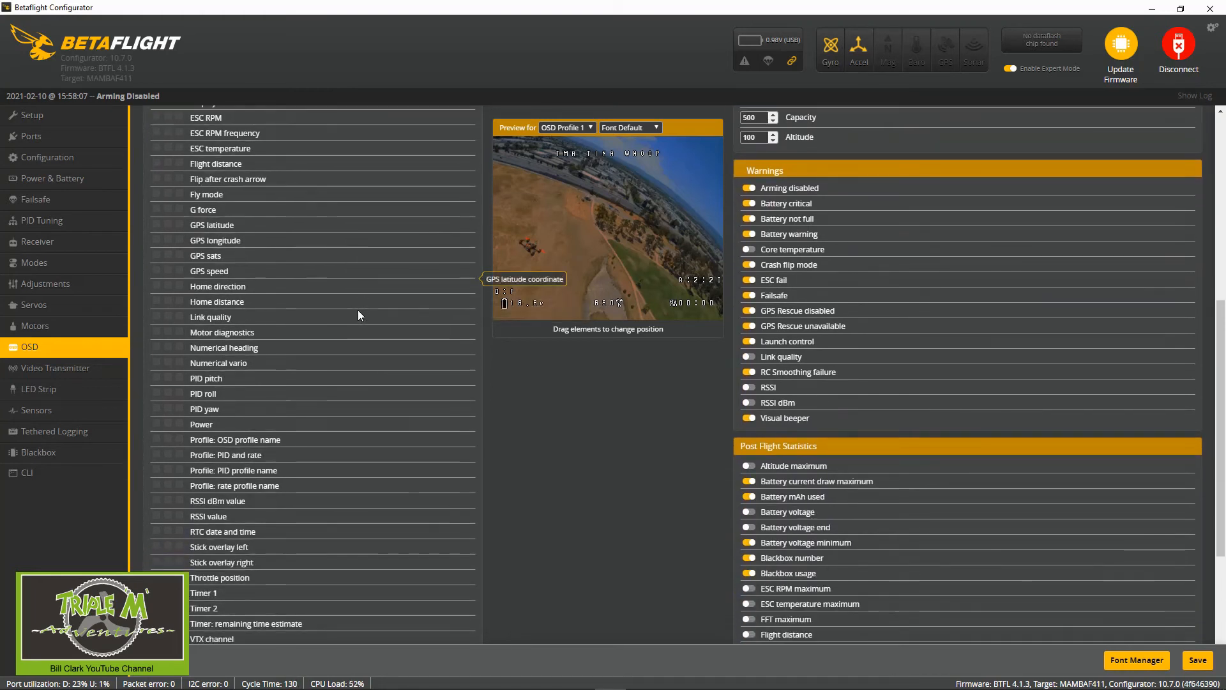
pyautogui.scroll(-4, 358, 309)
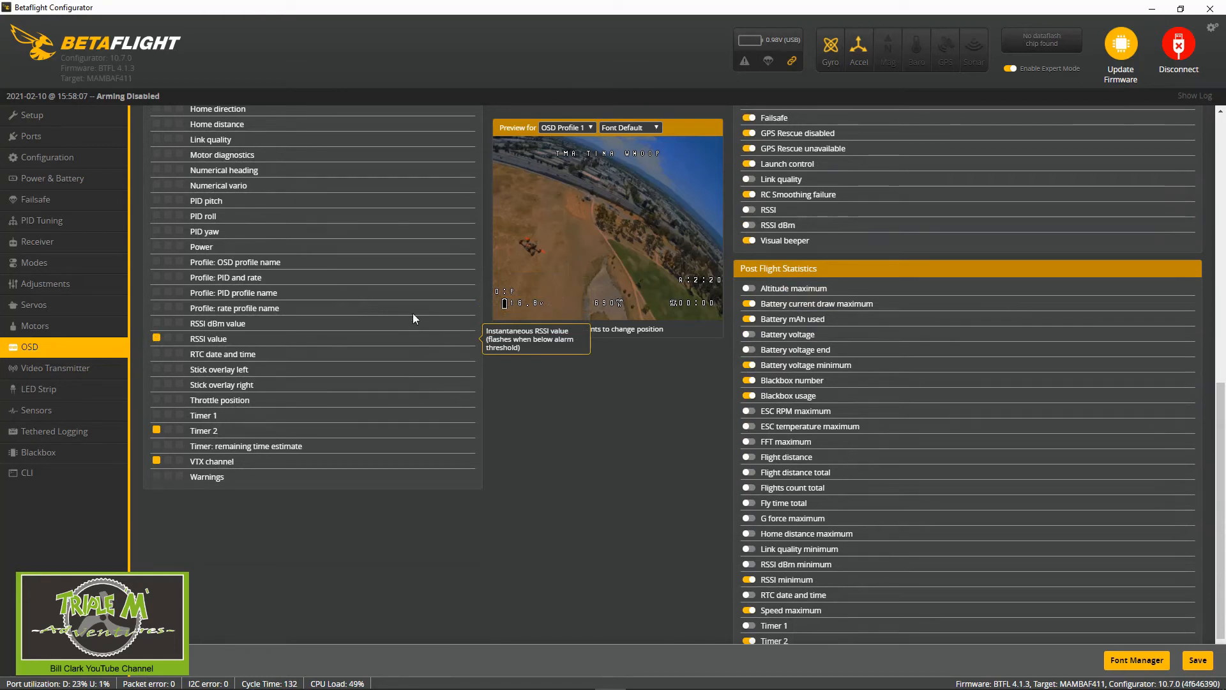
pyautogui.scroll(-1, 413, 313)
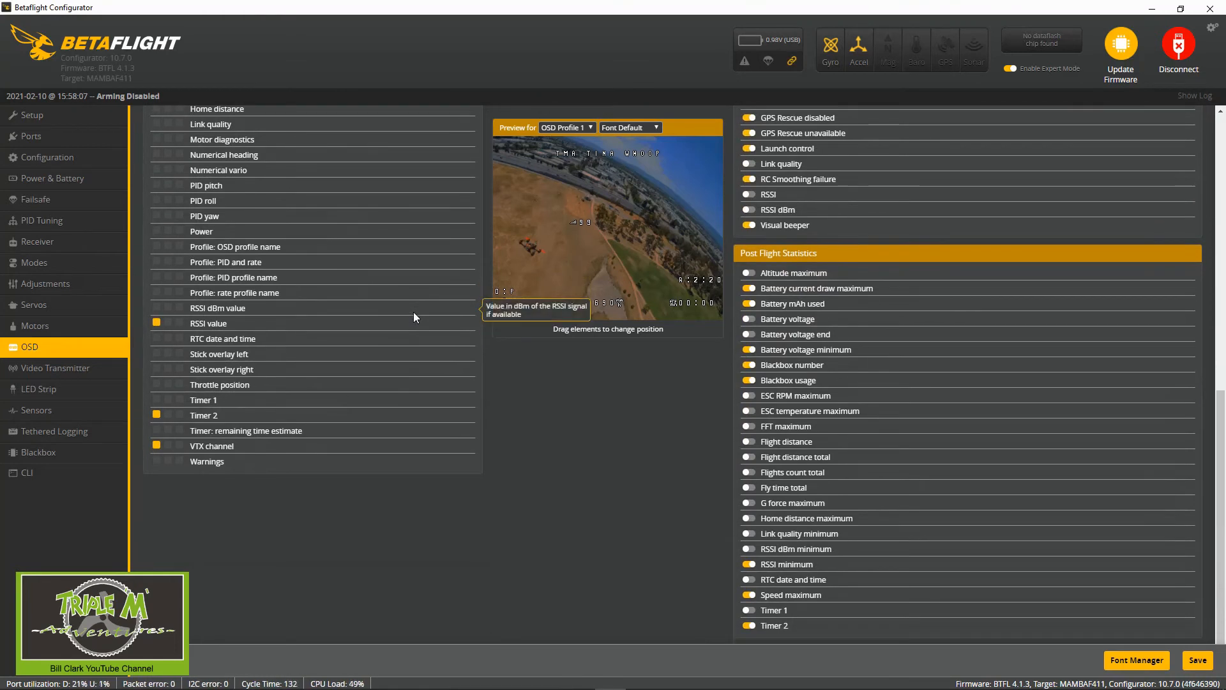
pyautogui.click(156, 460)
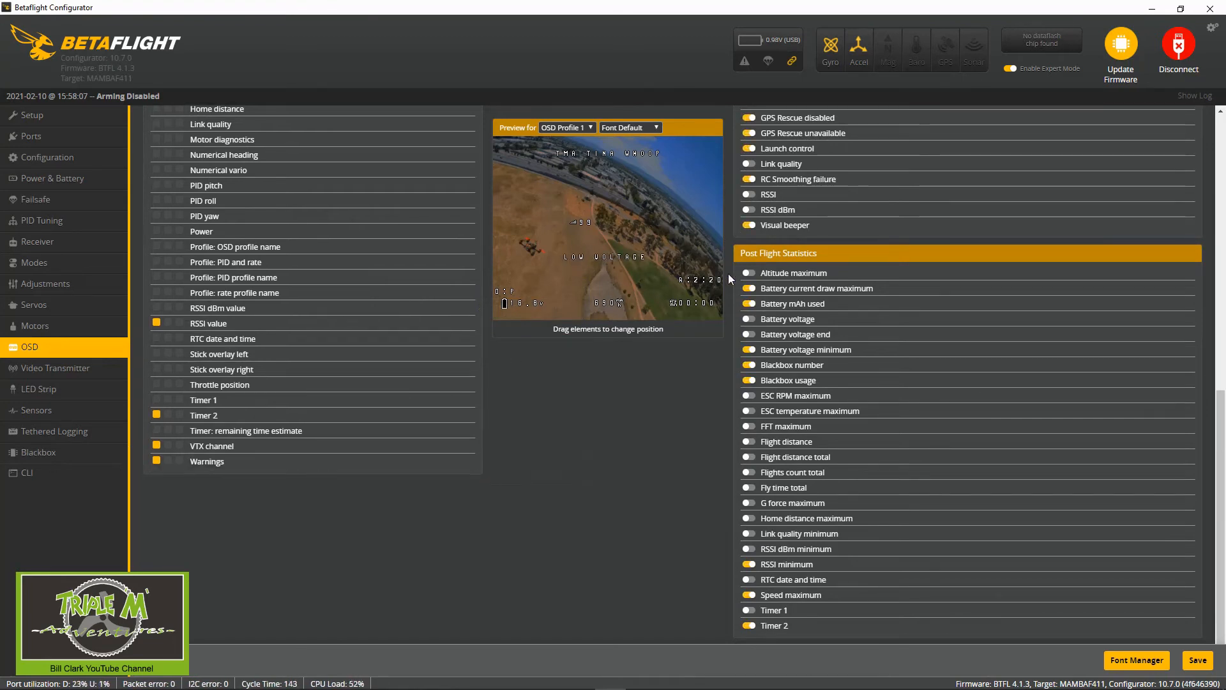
# Step: Arrange the OSD preview's top row with the VTX channel at the left, the craft name in the middle and the RSSI value at the right
pyautogui.scroll(5, 1000, 350)
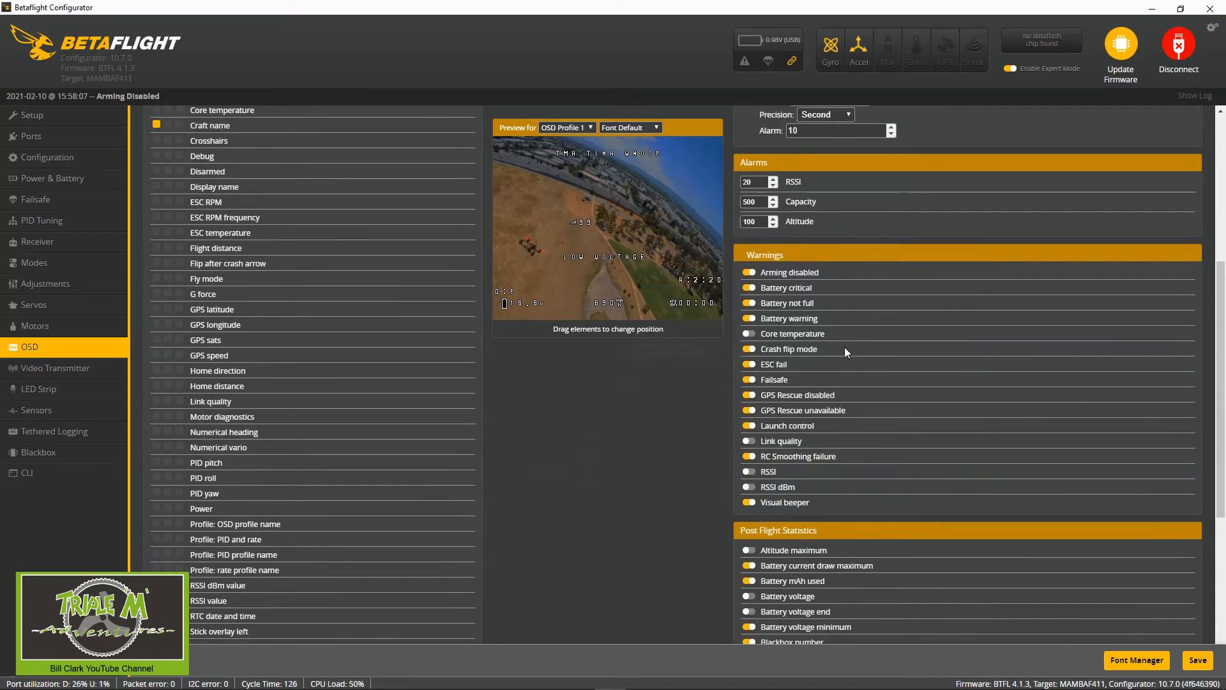
pyautogui.scroll(-4, 578, 399)
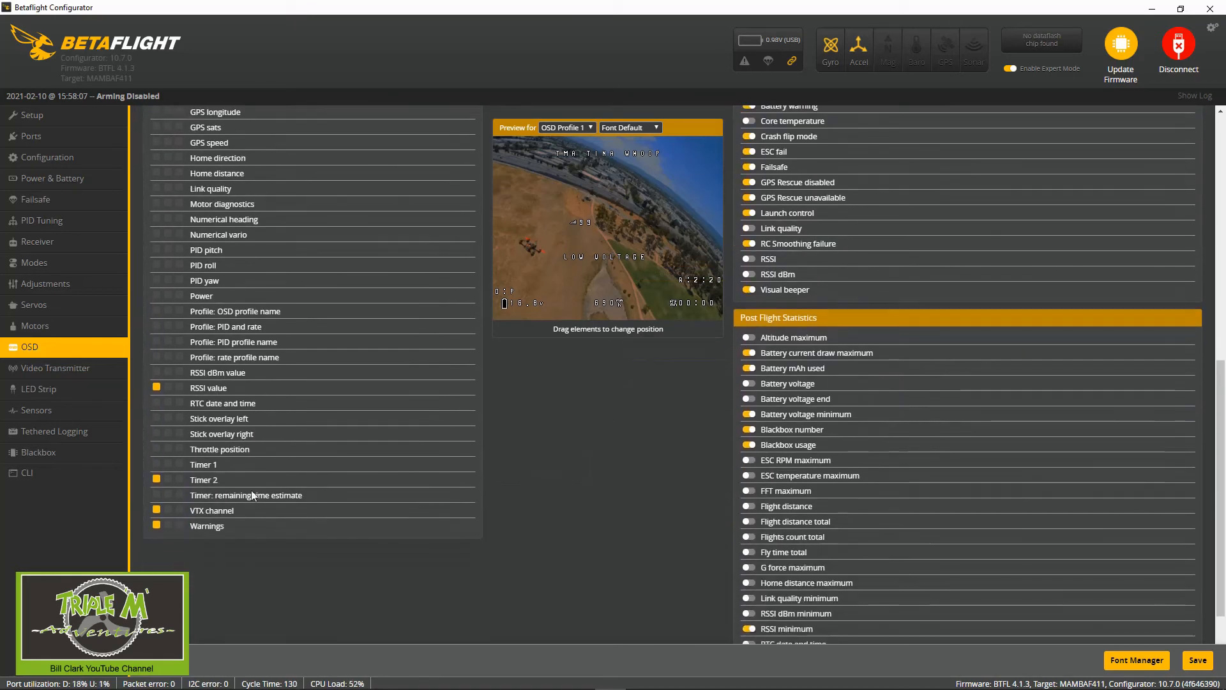
pyautogui.scroll(3, 596, 514)
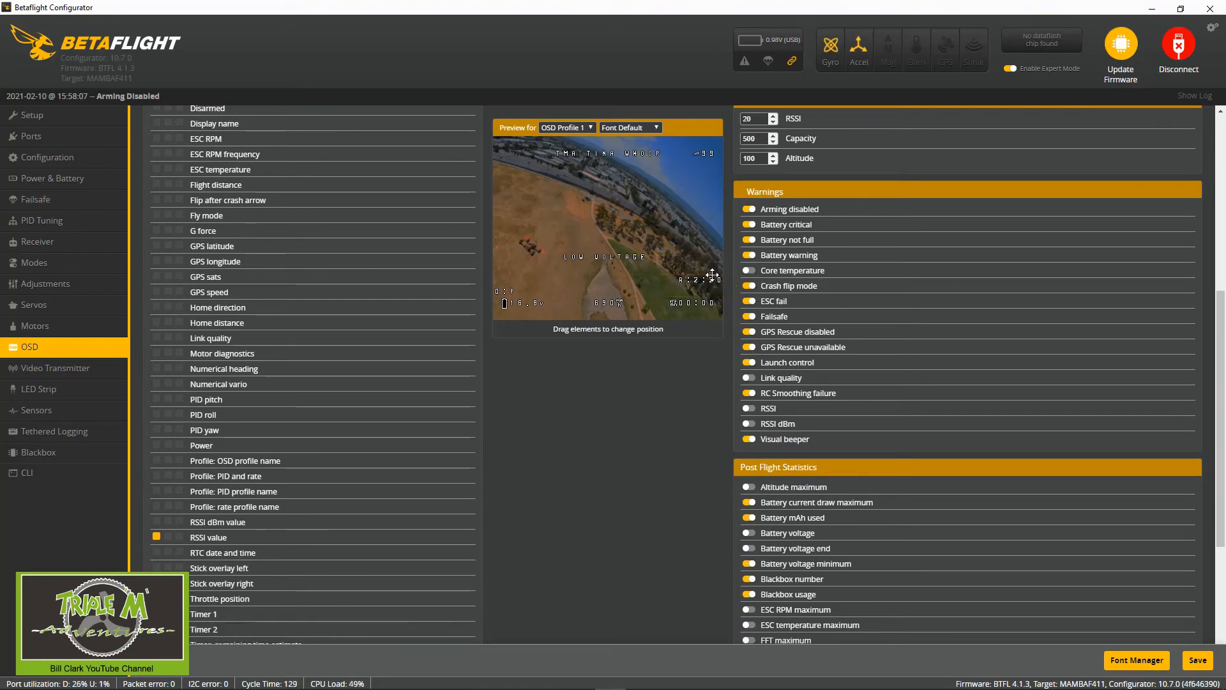
pyautogui.moveTo(603, 153); pyautogui.dragTo(605, 155)
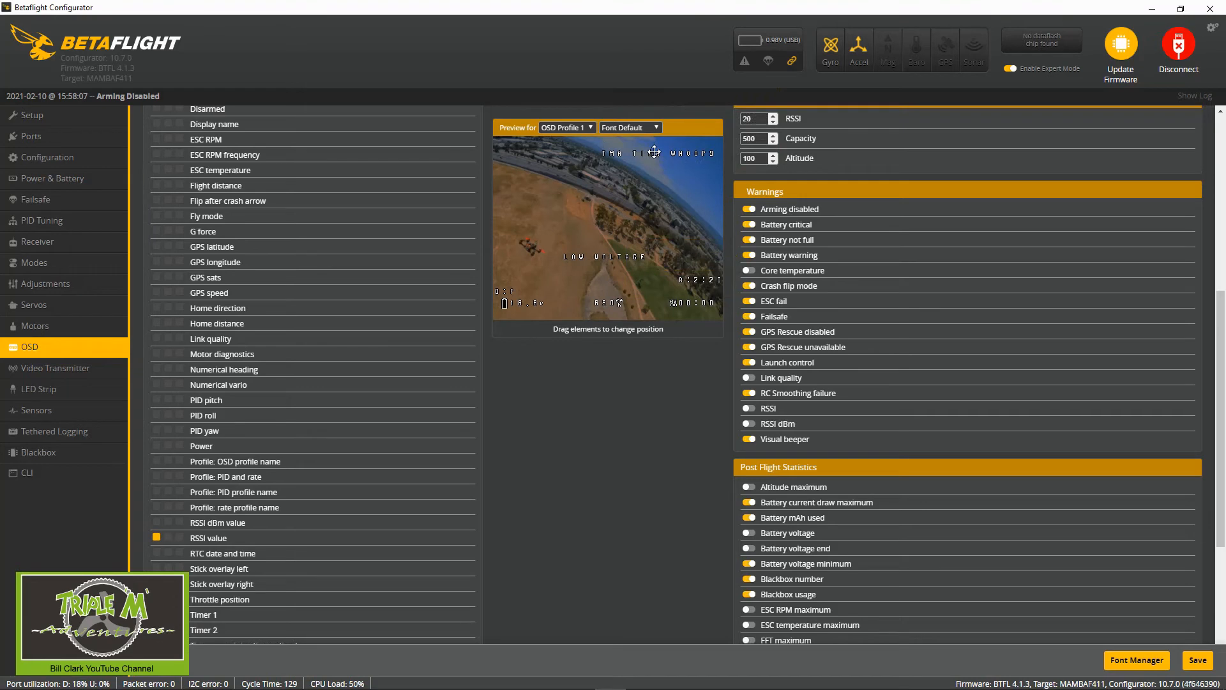
pyautogui.moveTo(599, 154); pyautogui.dragTo(589, 153)
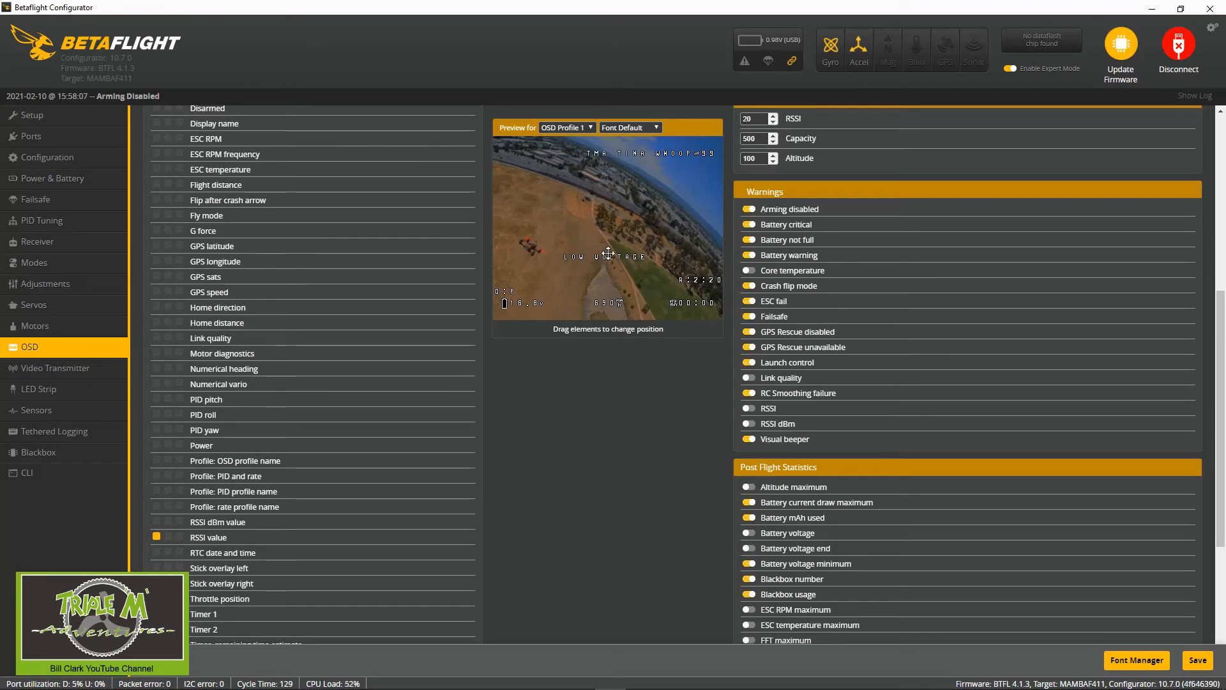
pyautogui.moveTo(597, 199); pyautogui.dragTo(504, 154)
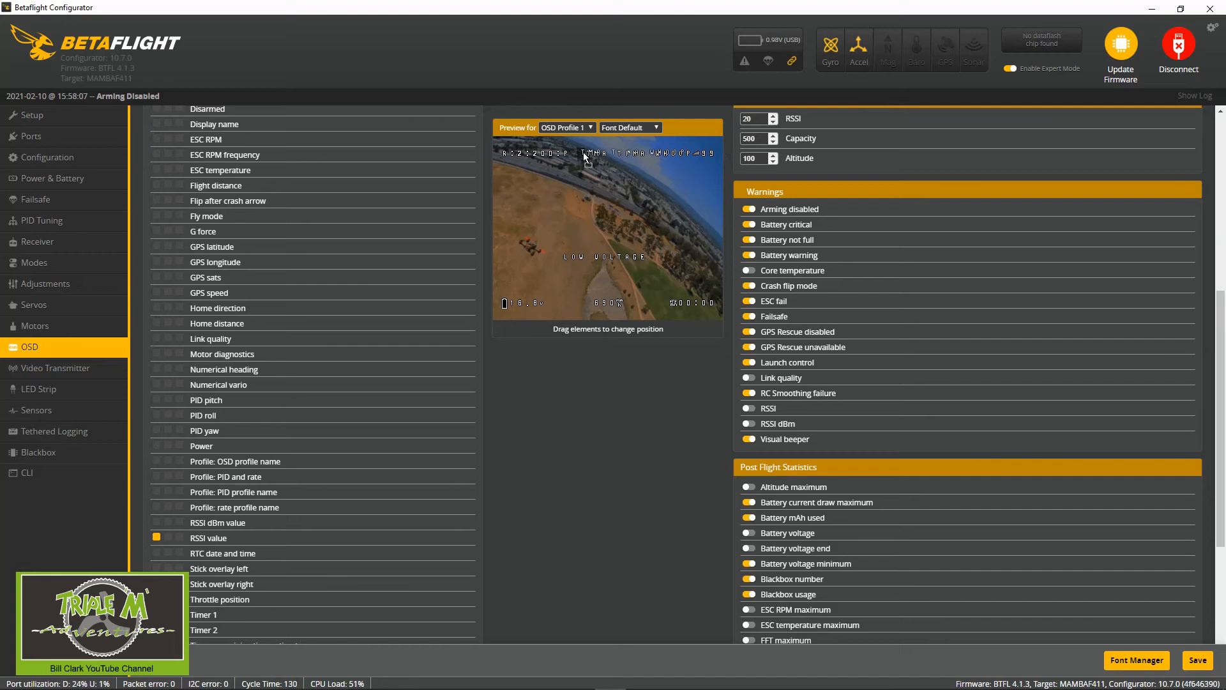
pyautogui.moveTo(584, 152); pyautogui.dragTo(583, 152)
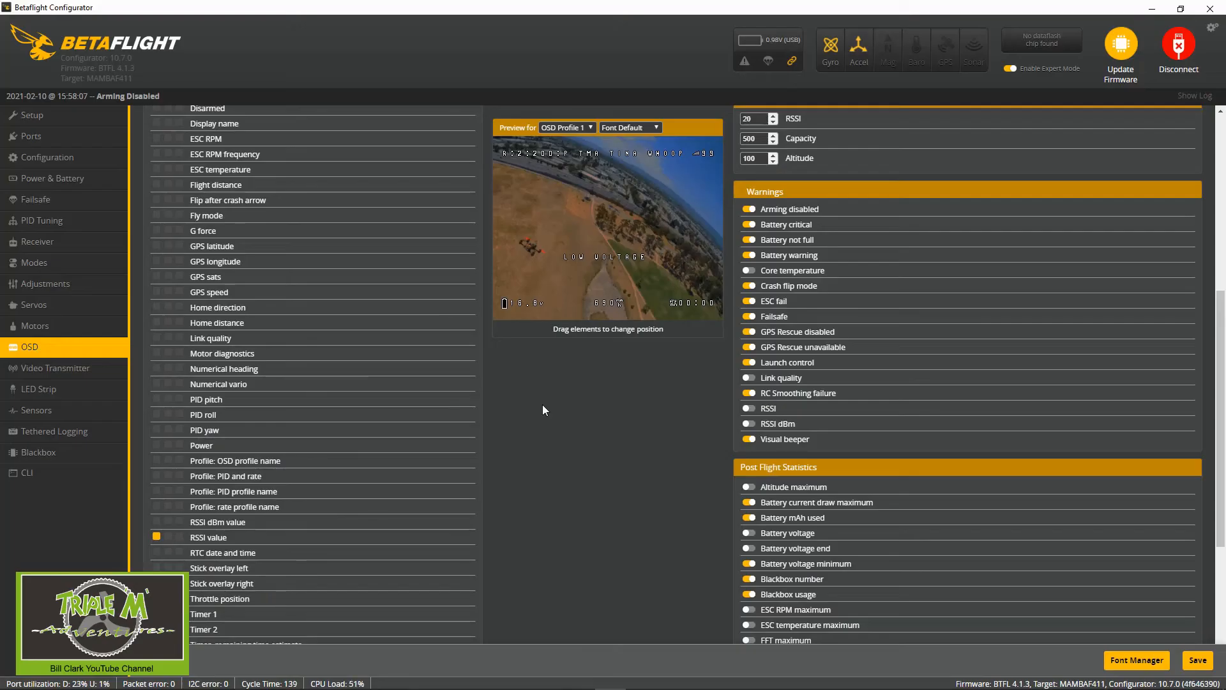
pyautogui.scroll(5, 599, 480)
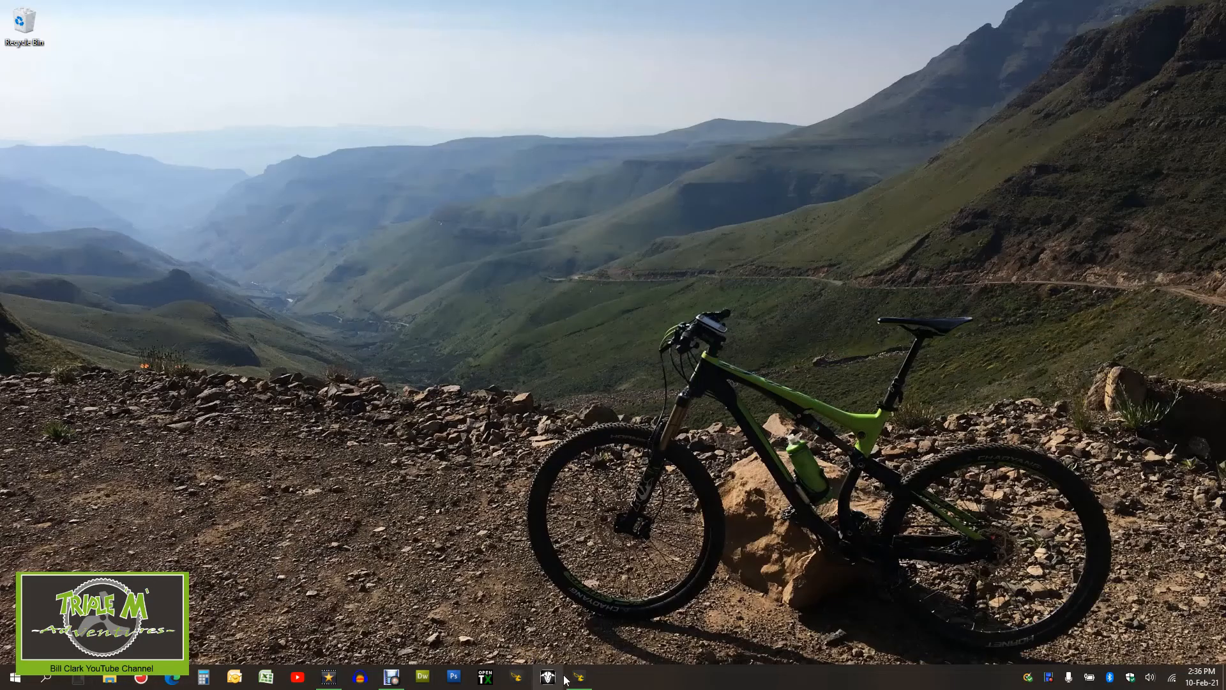
# Step: Switch to the connected Betaflight Configurator and calibrate the flight controller's accelerometer from the Setup page
pyautogui.click(565, 681)
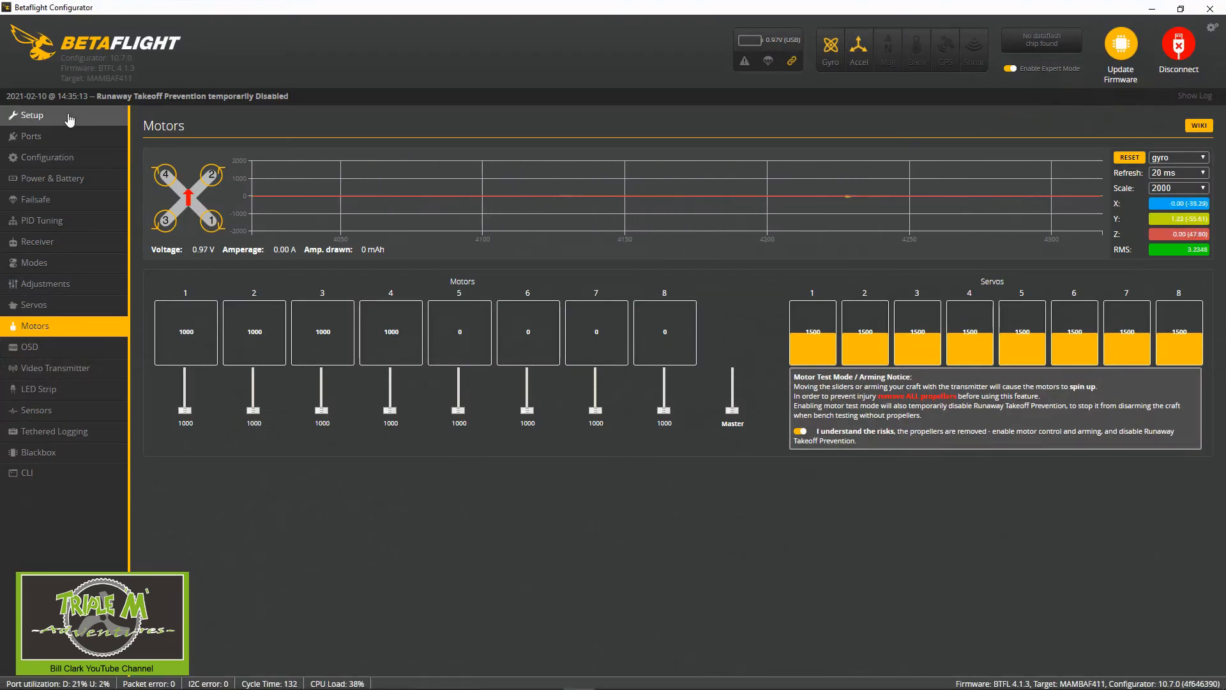
pyautogui.click(70, 118)
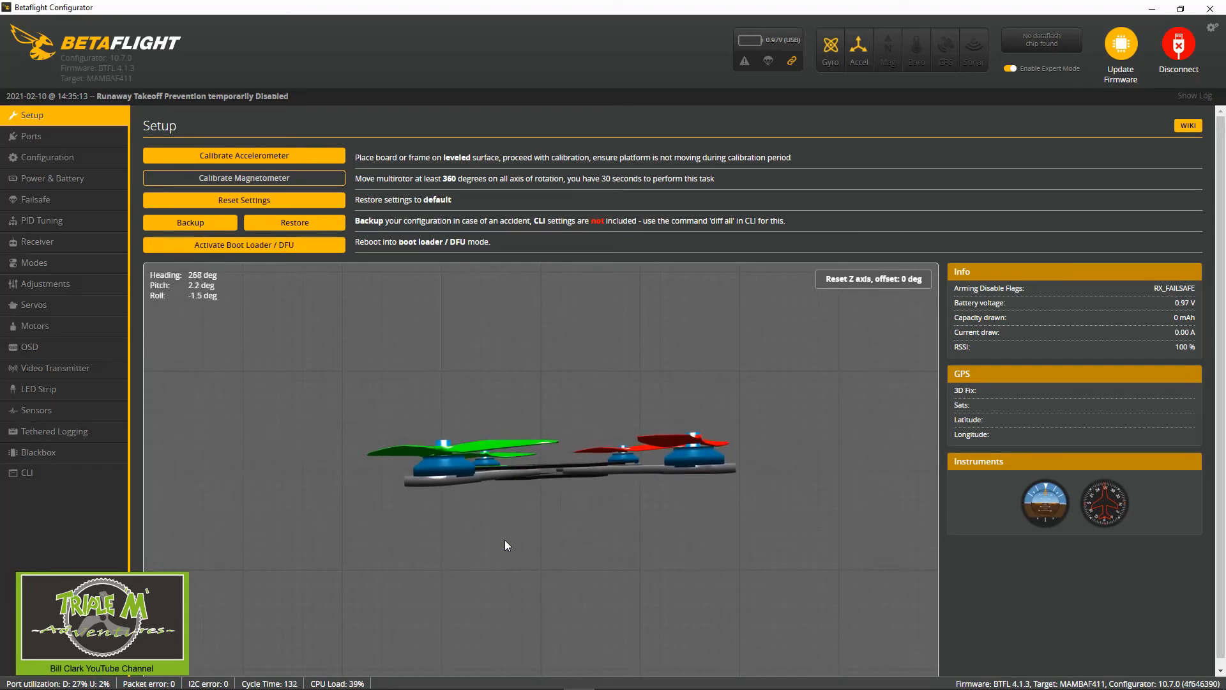
pyautogui.click(242, 158)
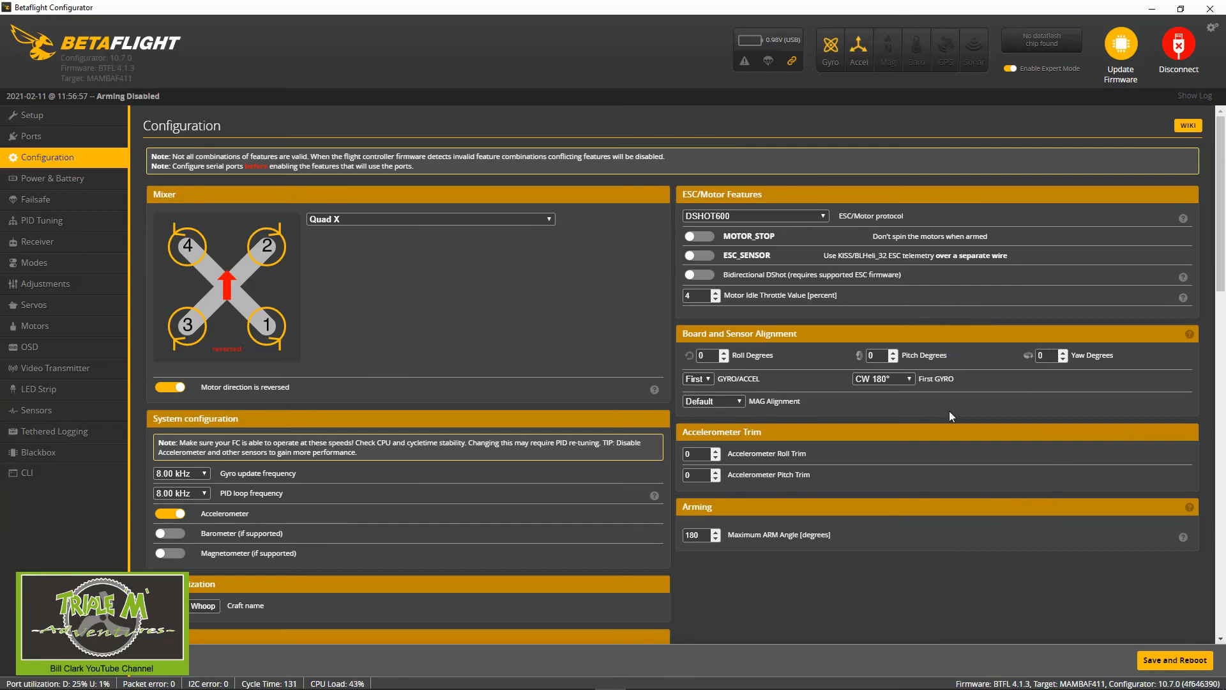
# Step: Open the Setup page to view the craft's orientation model
pyautogui.click(18, 115)
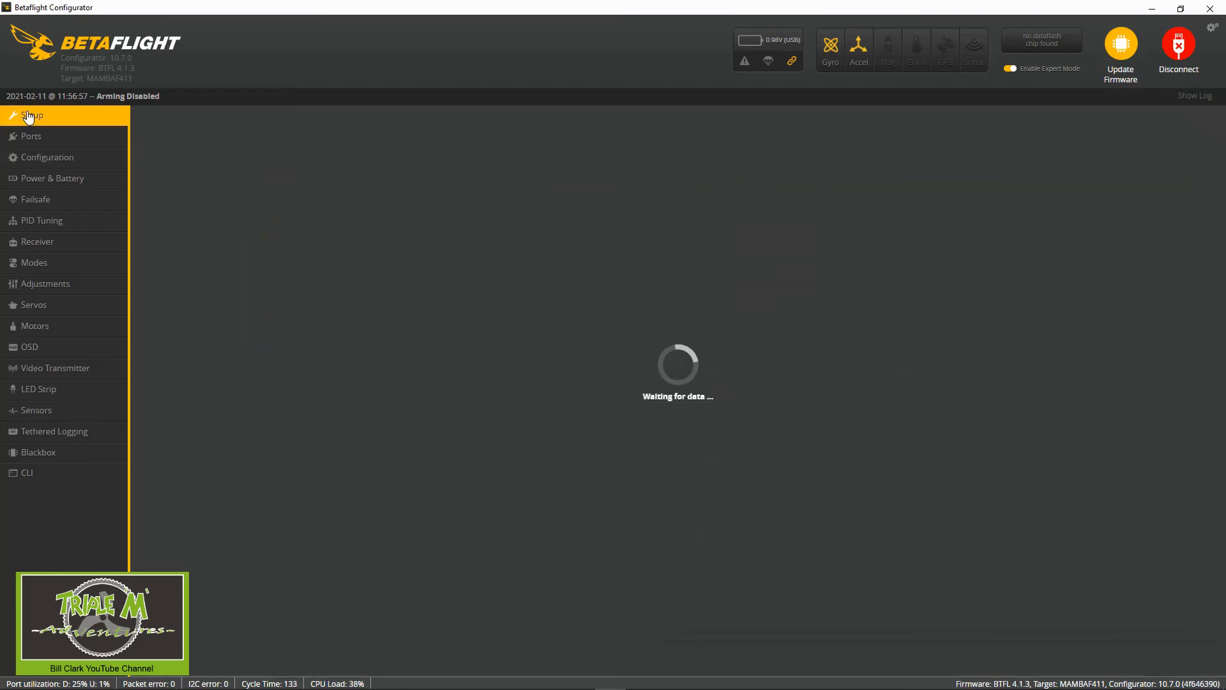